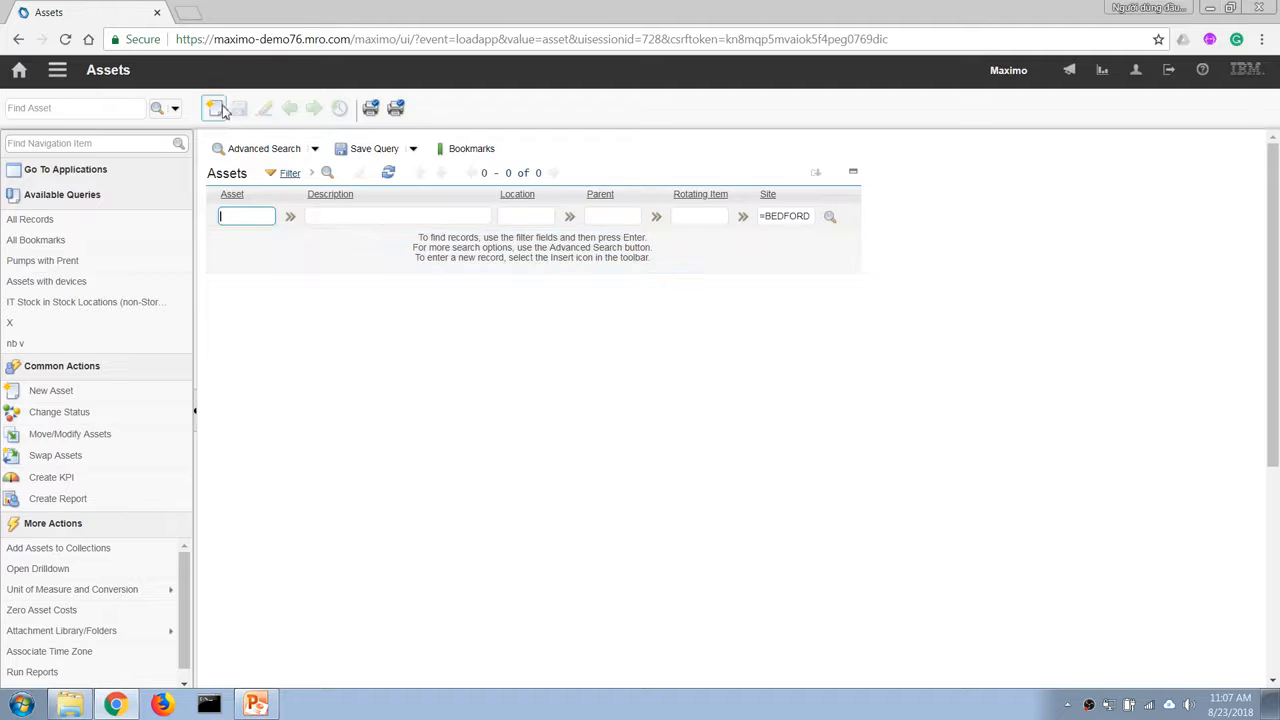
Create asset TV-TRUCK01 with the description "My Truck" and type PRODUCTION, and save the record.
click(216, 109)
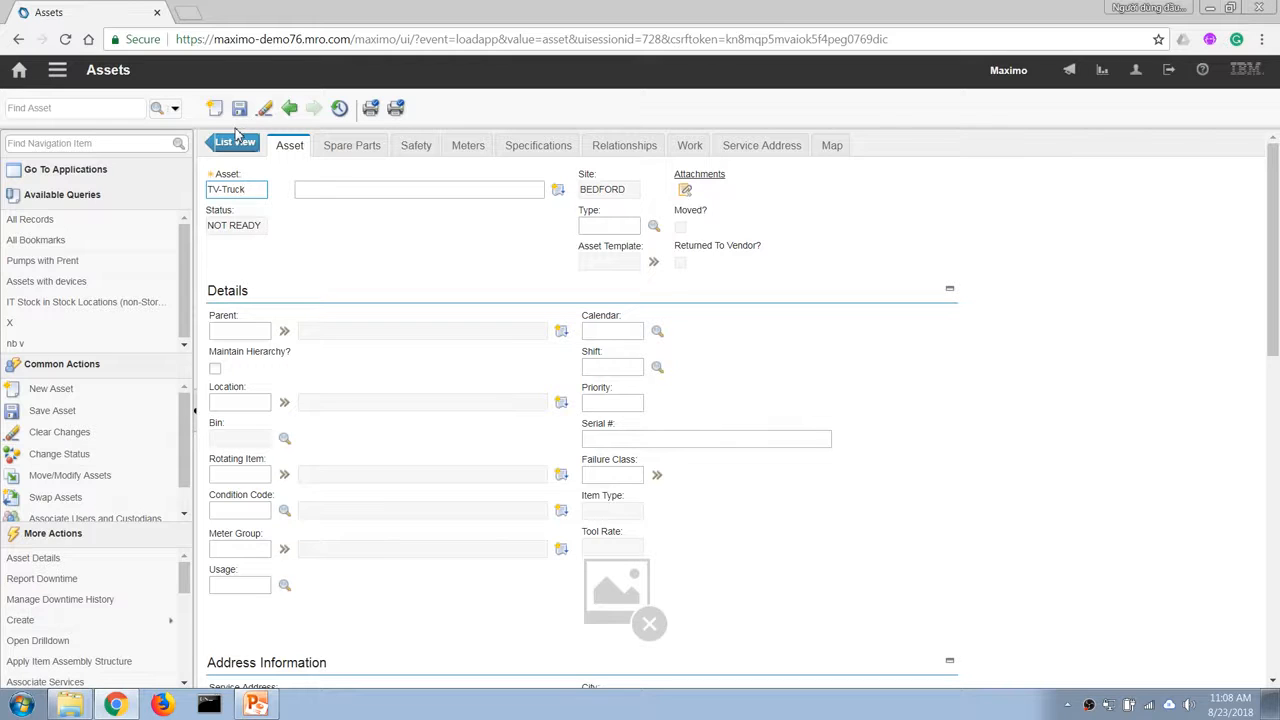
key(Tab)
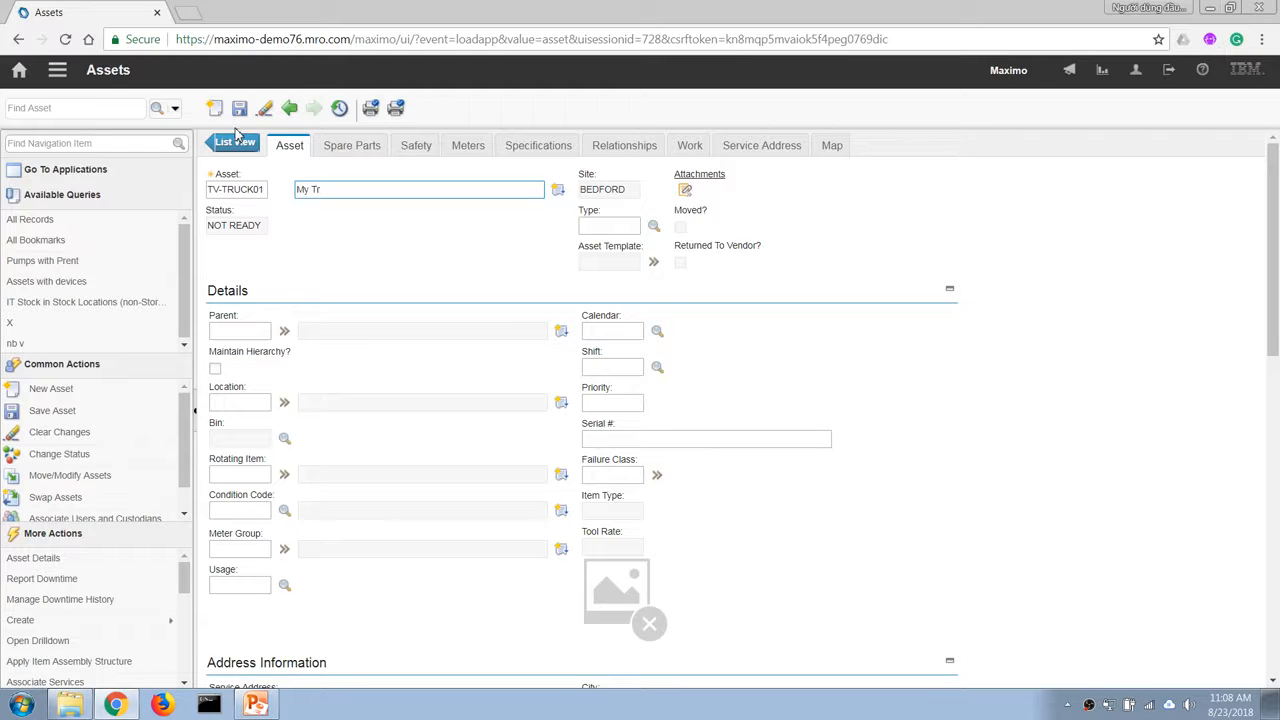
key(Tab)
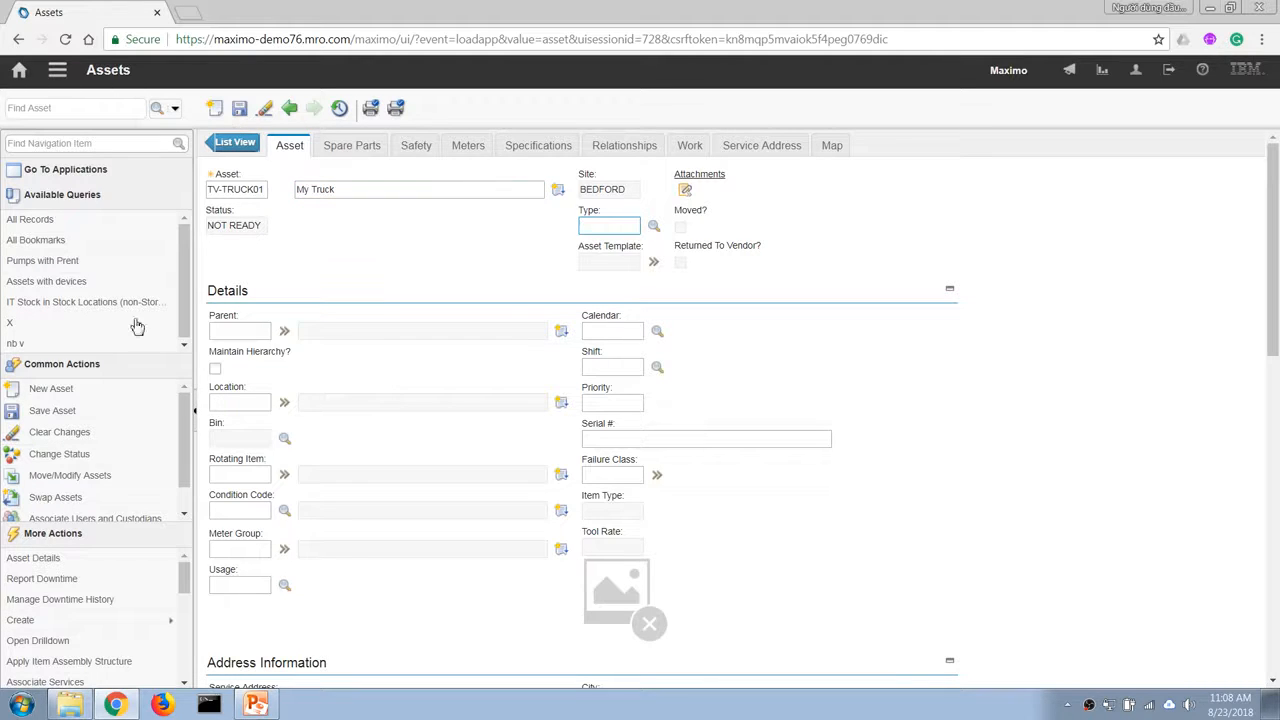
click(653, 227)
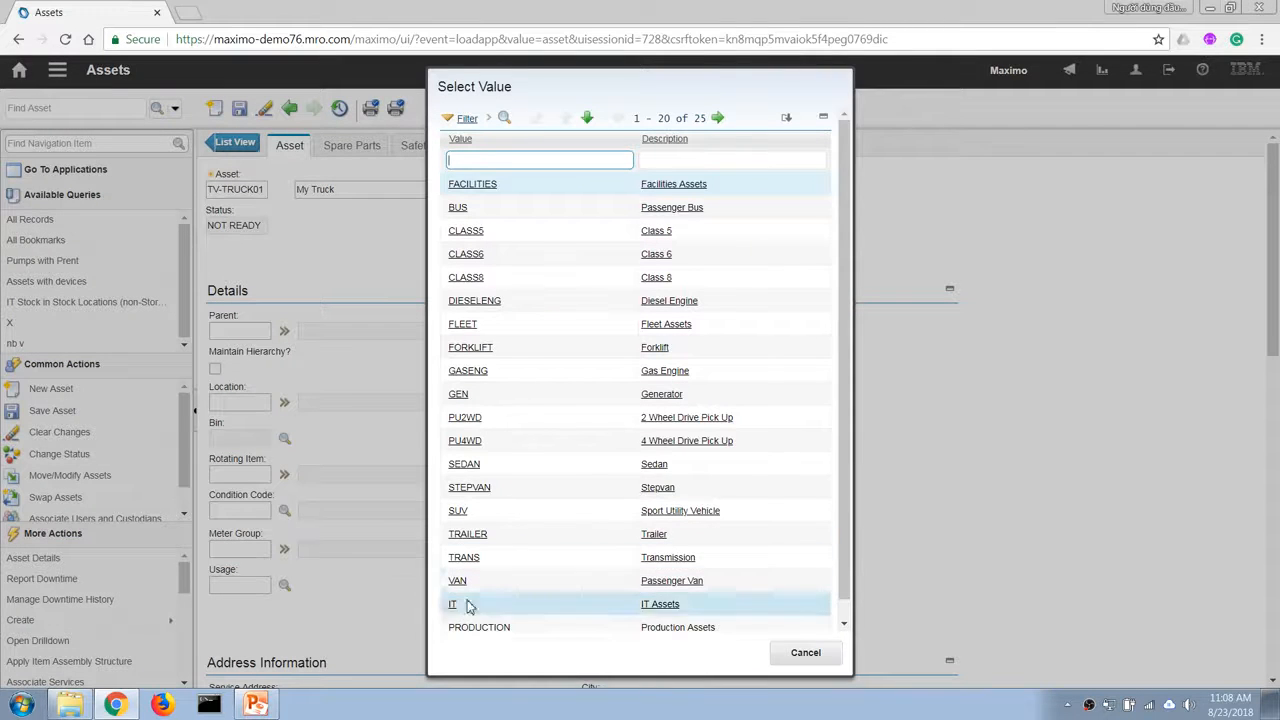
click(477, 630)
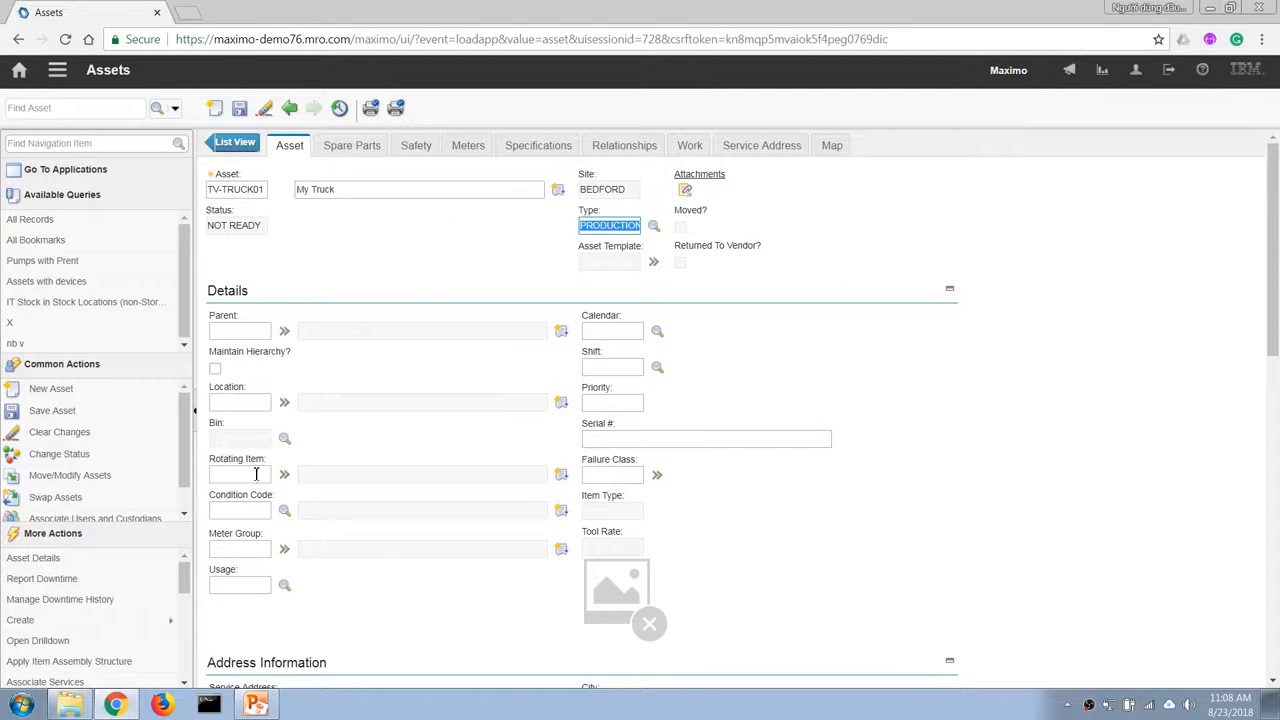
click(240, 110)
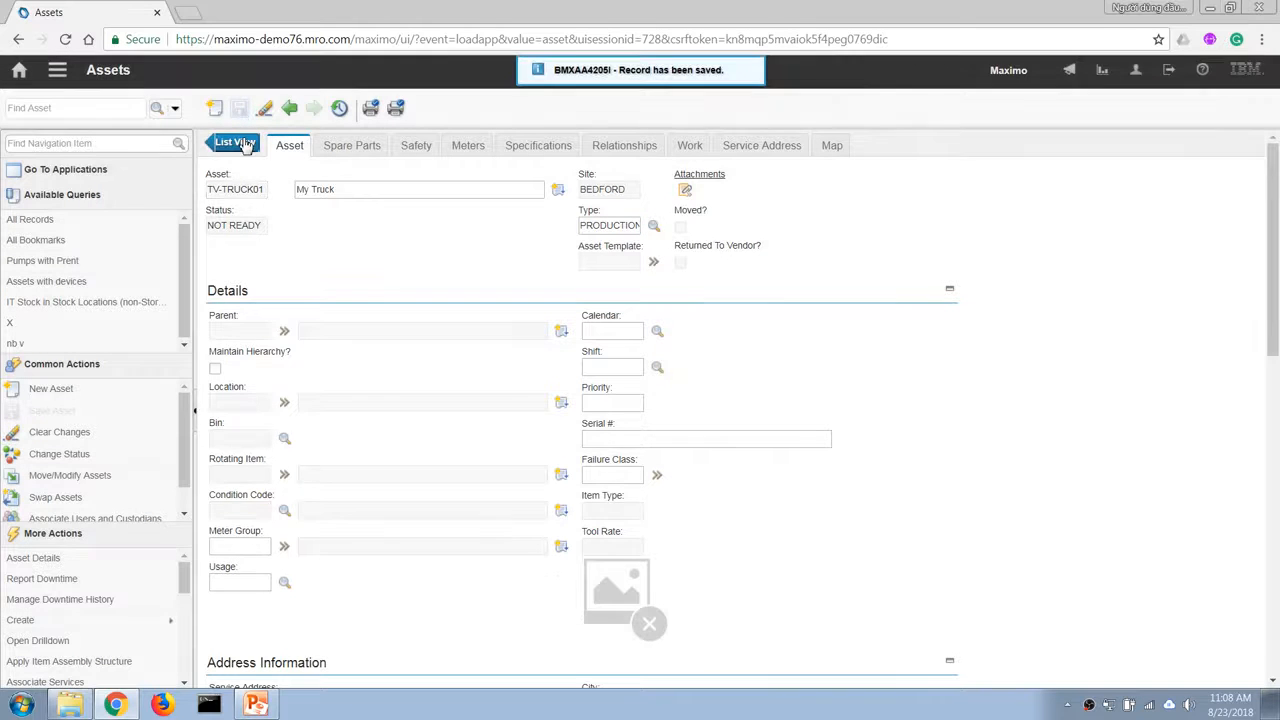
Copy the truck's asset number, check the components on the PowerPoint slide, and return to the Assets record.
triple_click(256, 190)
key(ctrl+c)
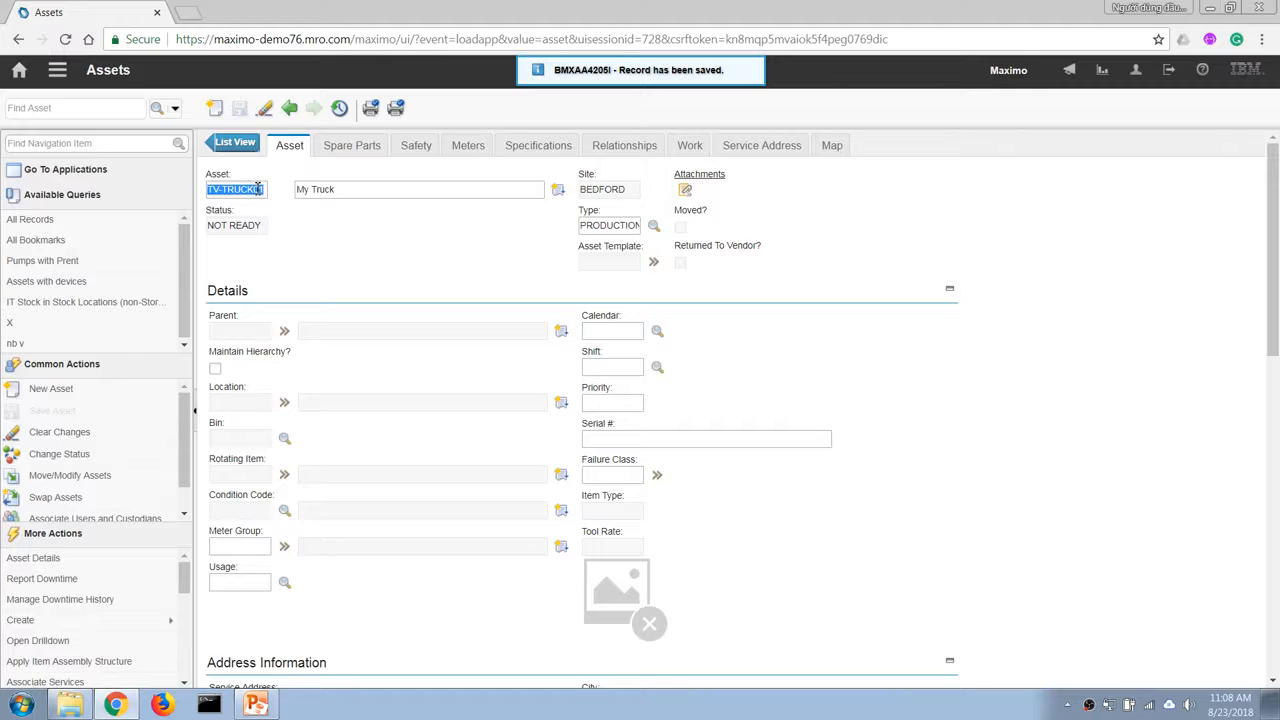
key(alt+Tab)
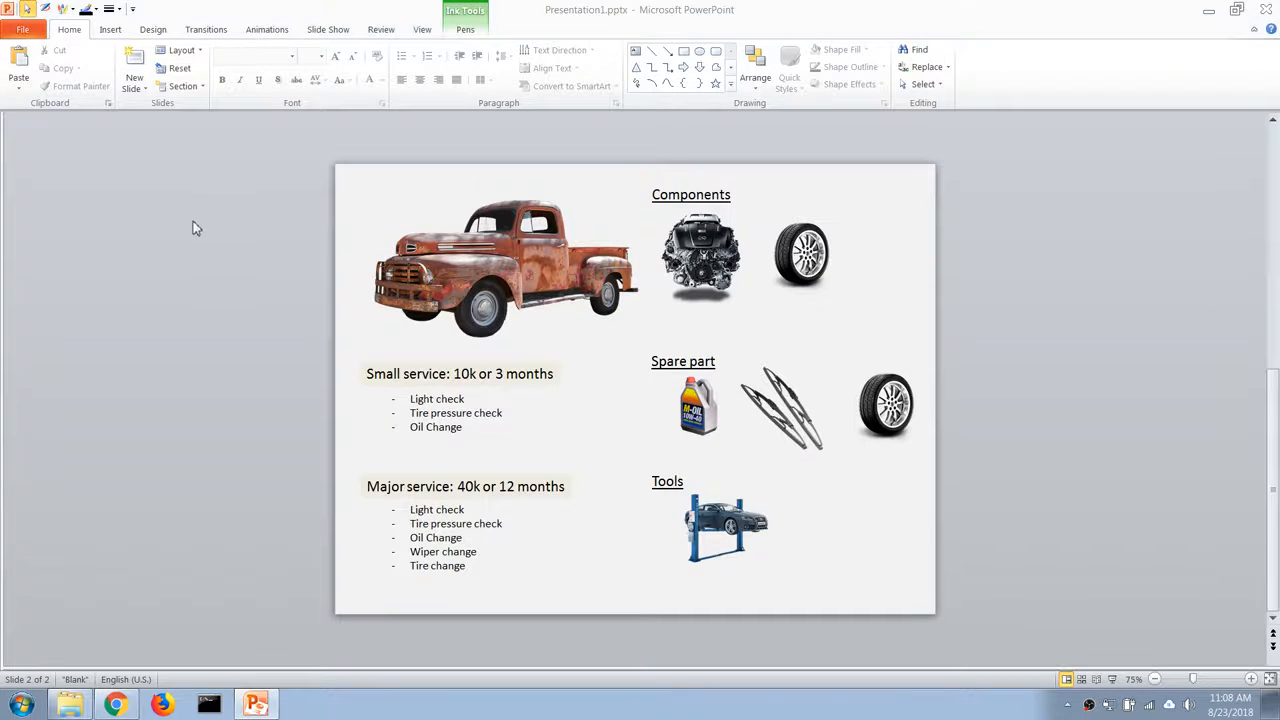
key(alt+Tab)
Create and save asset TV-TRUCKENGINE1 with description "Truck Engine", type PRODUCTION and the copied truck number TV-TRUCK01 as parent.
click(215, 109)
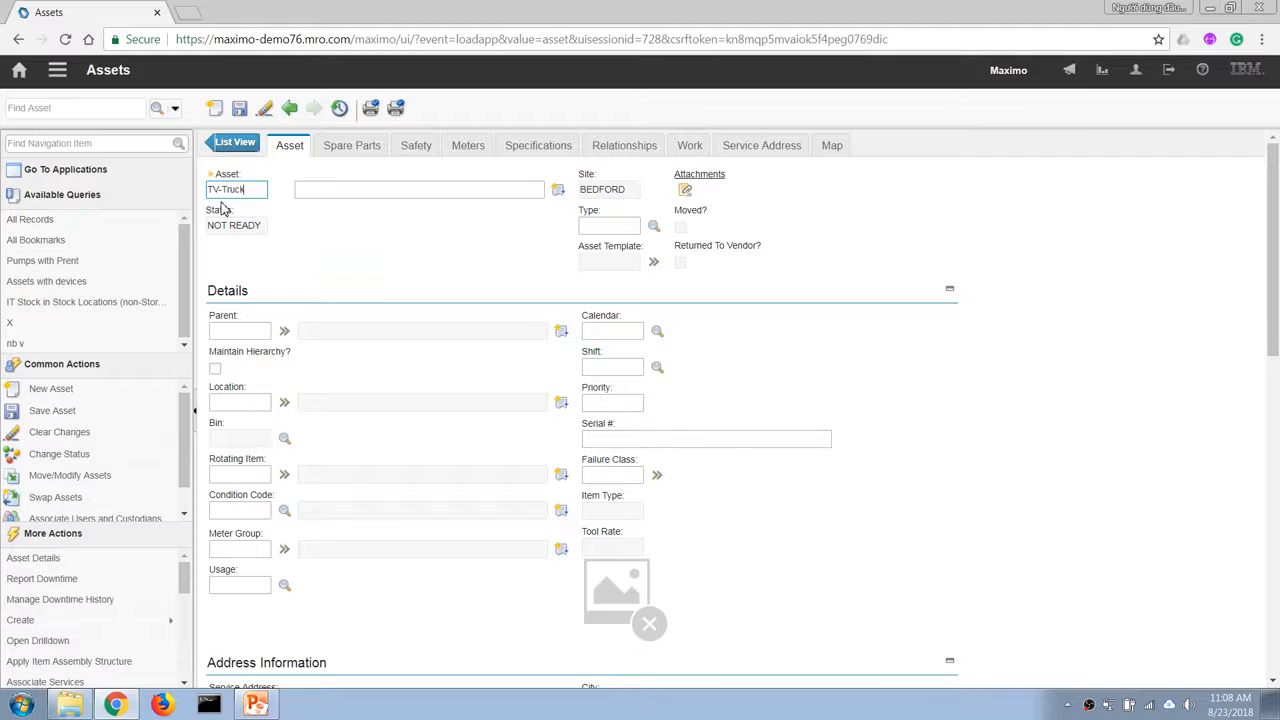
text(TV-TruckEngine)
key(Tab)
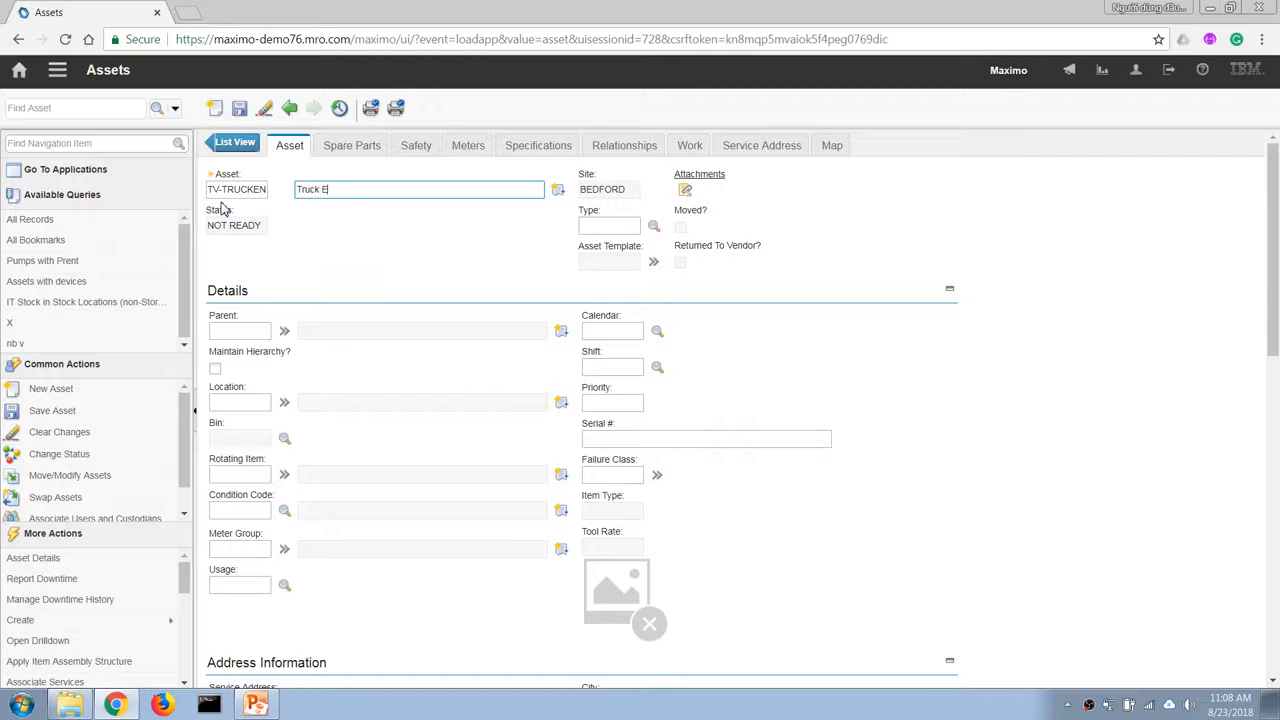
key(Tab)
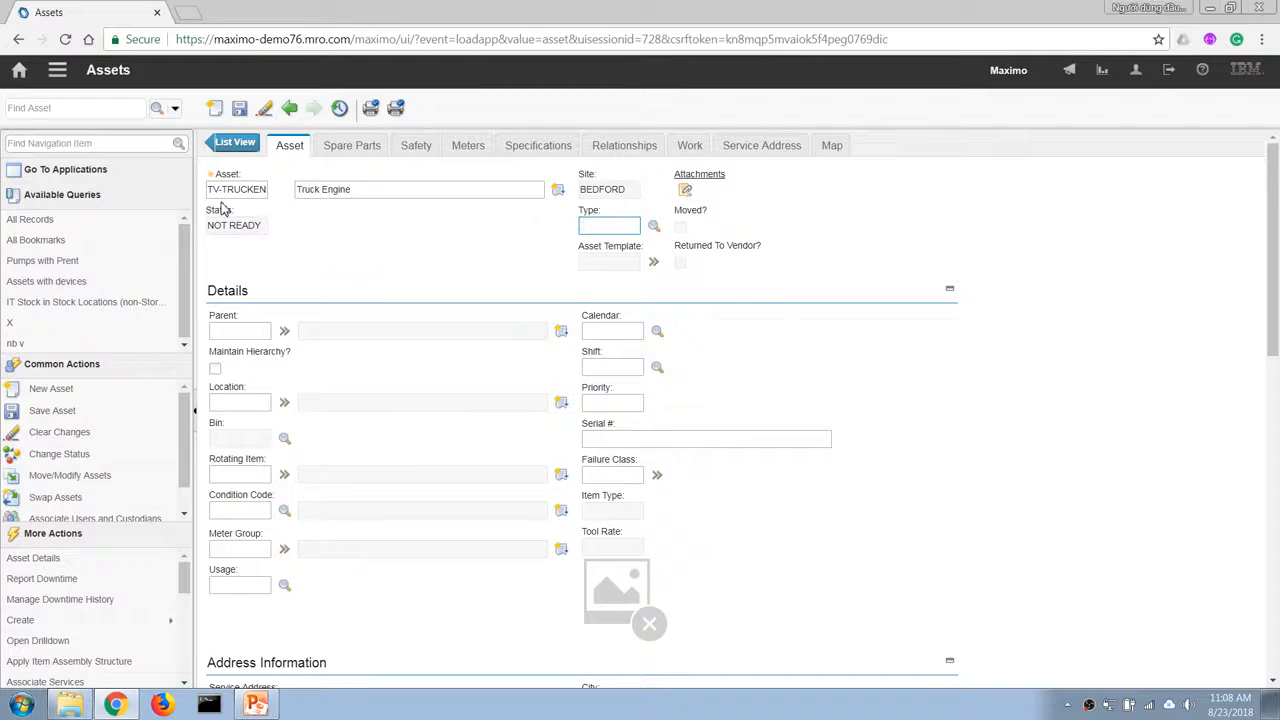
text(production)
key(Tab)
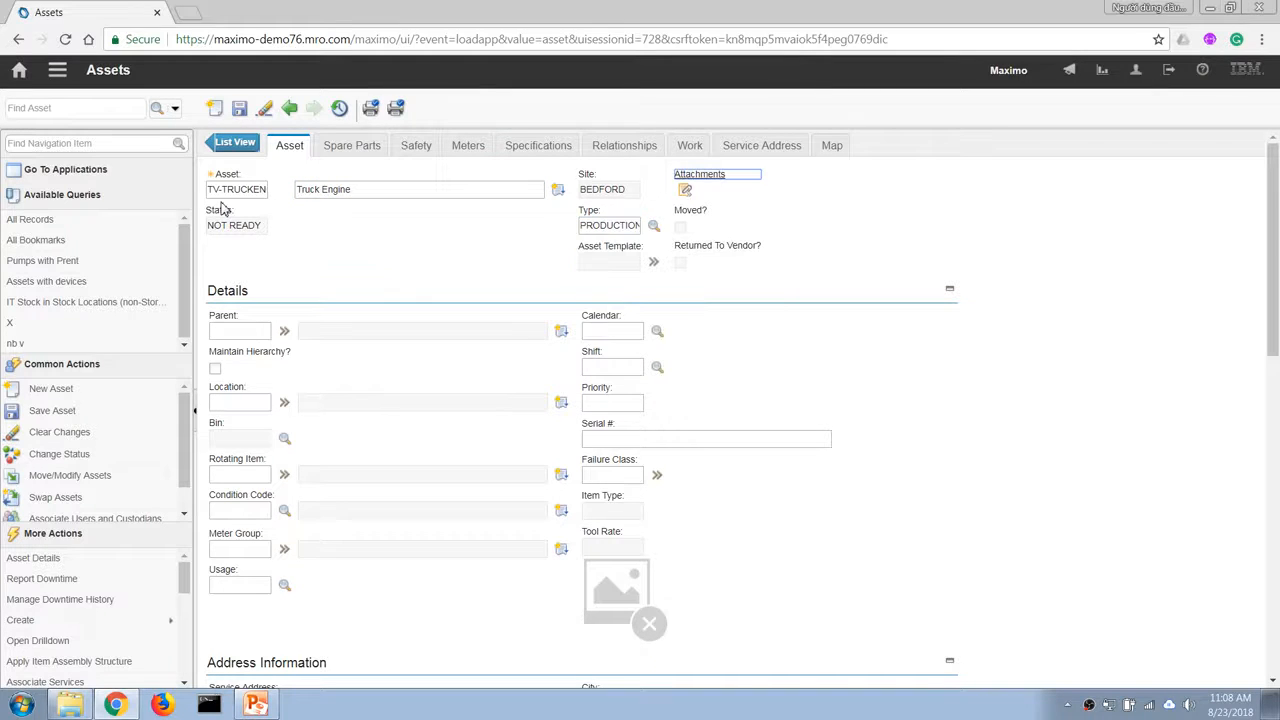
click(240, 331)
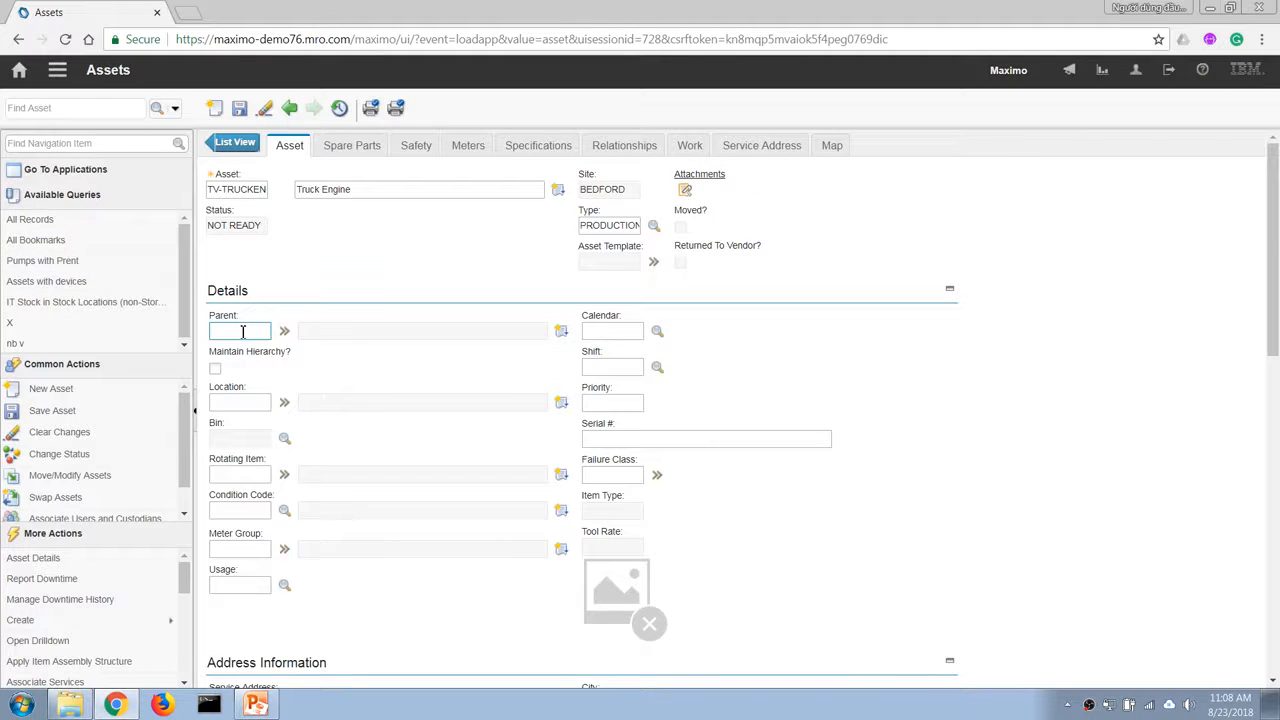
key(ctrl+v)
click(241, 110)
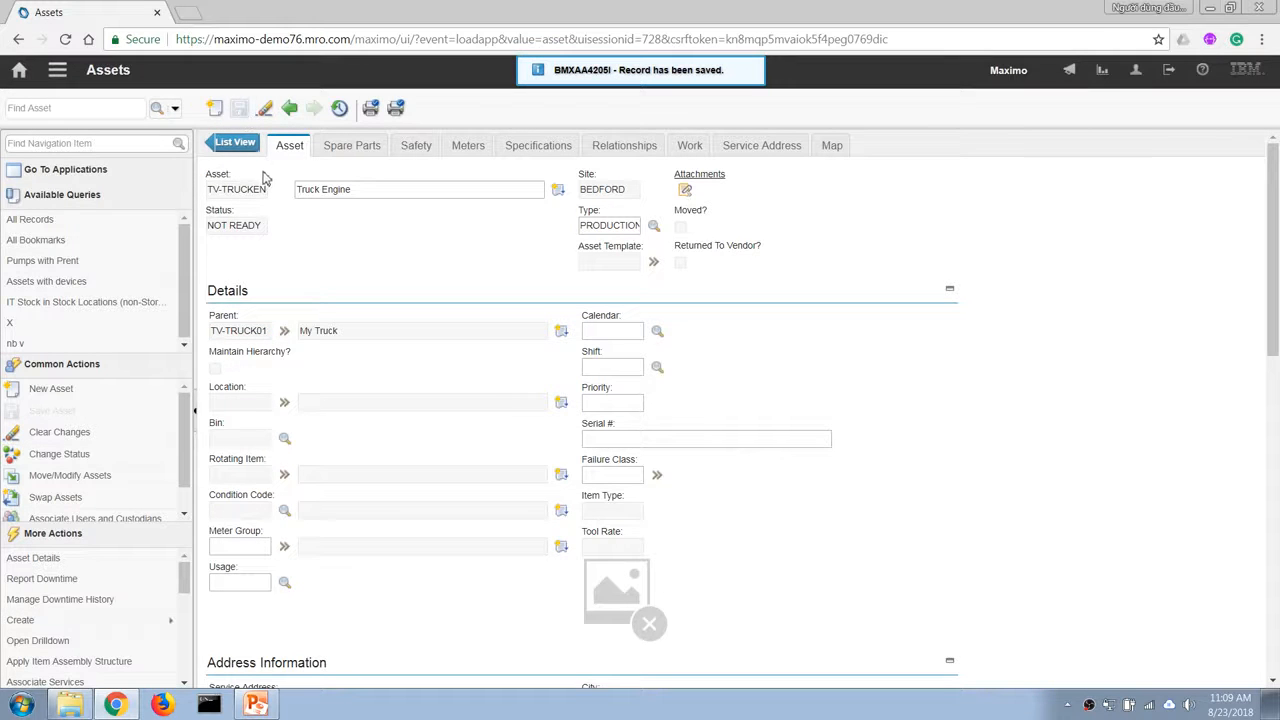
Consult the PowerPoint slide, then create and save asset TV-WHEEL1 with description "Wheel 1", type PRODUCTION and parent TV-TRUCK01.
key(alt+Tab)
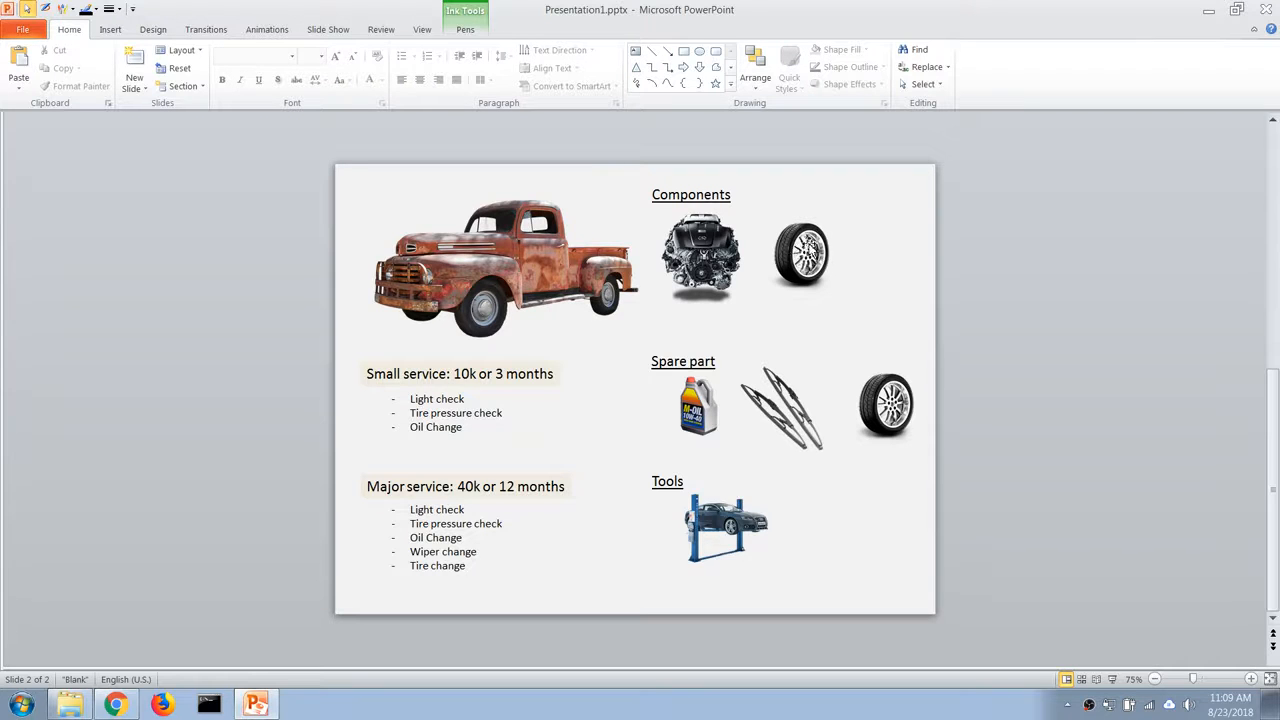
key(alt+Tab)
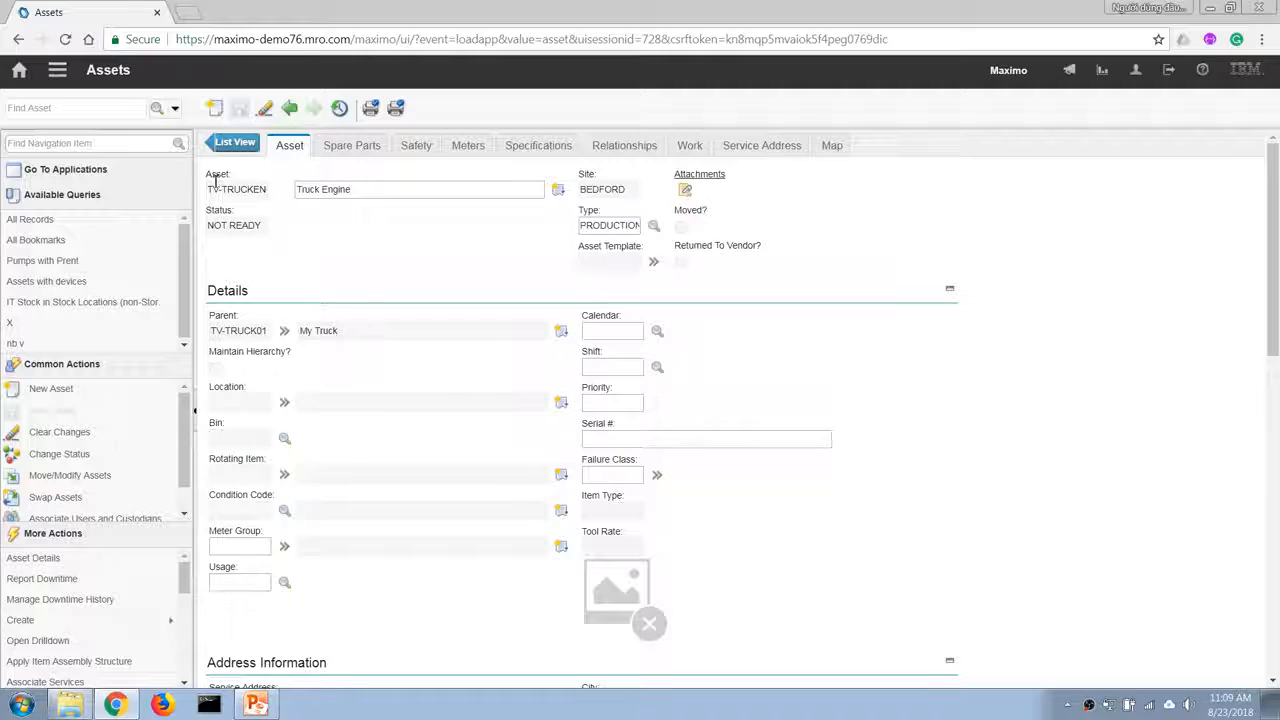
click(214, 108)
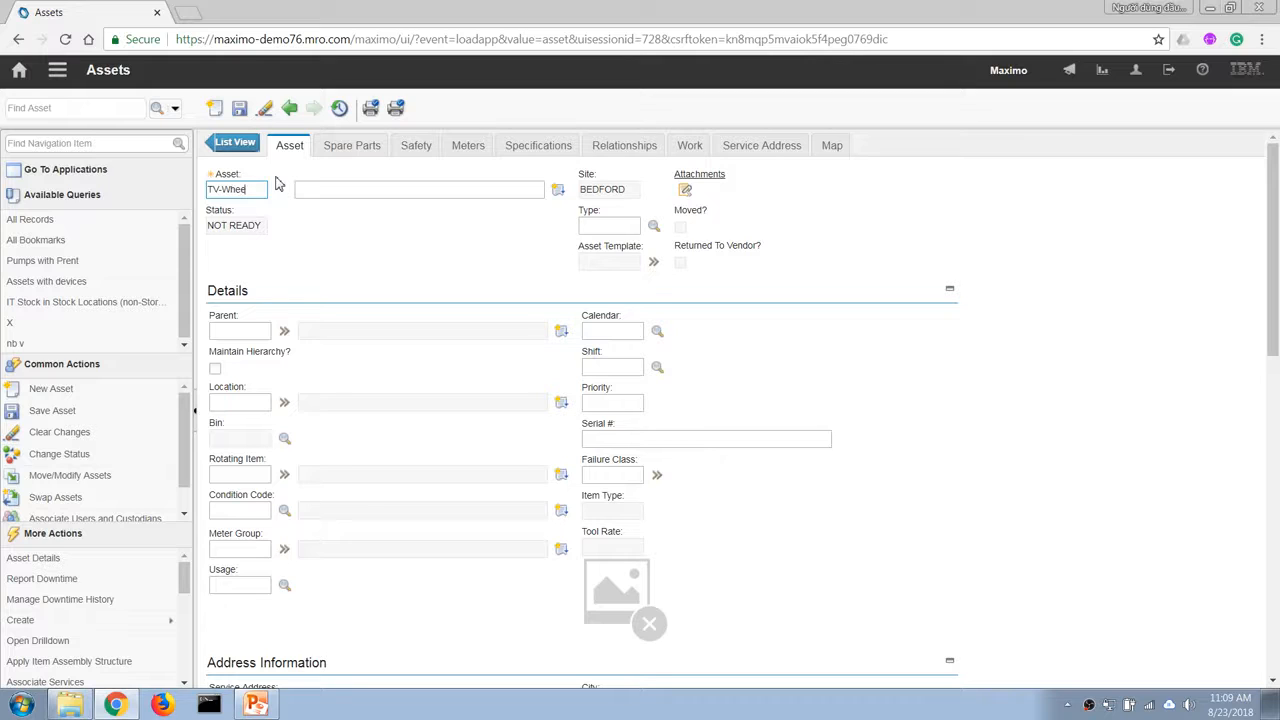
key(Tab)
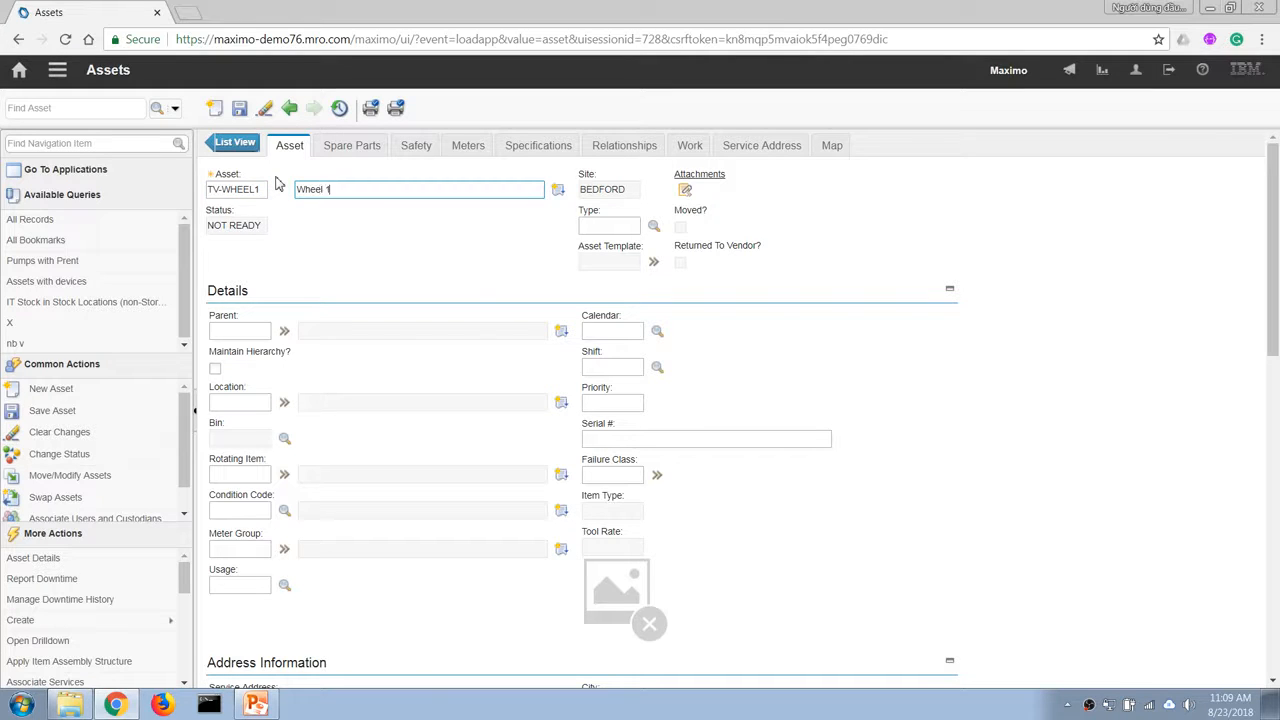
key(Tab)
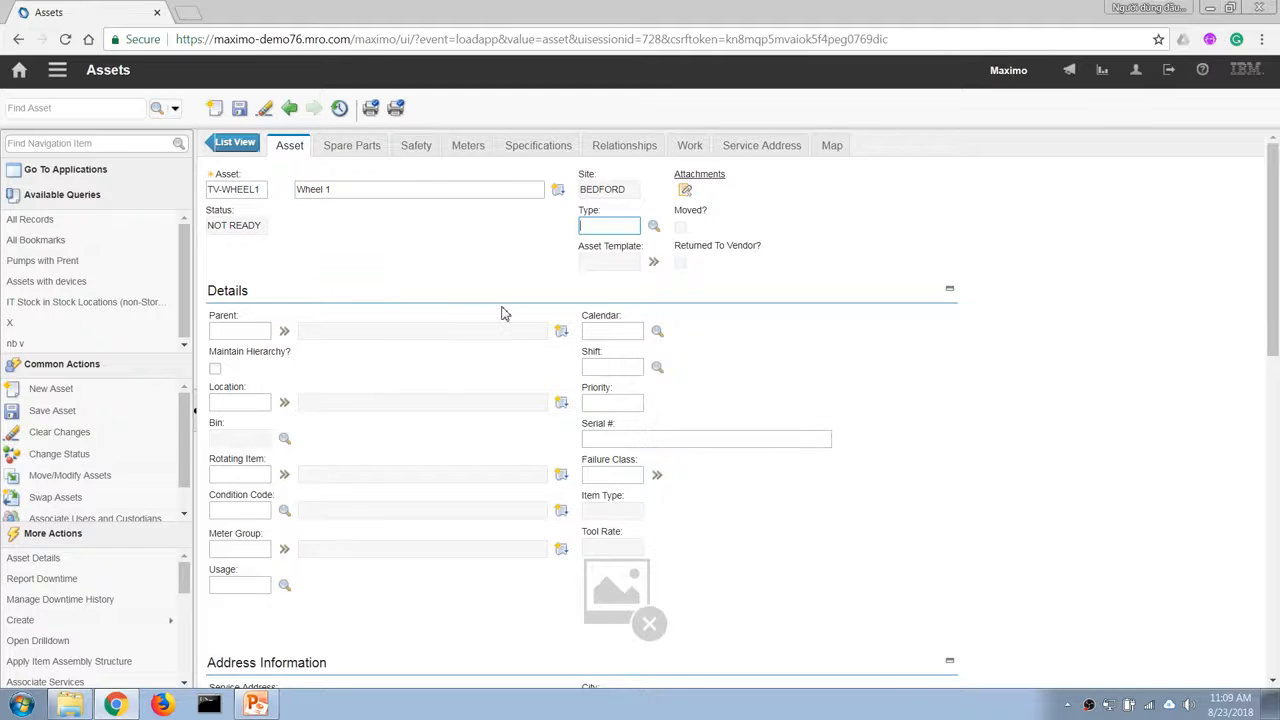
text(prod)
key(Tab)
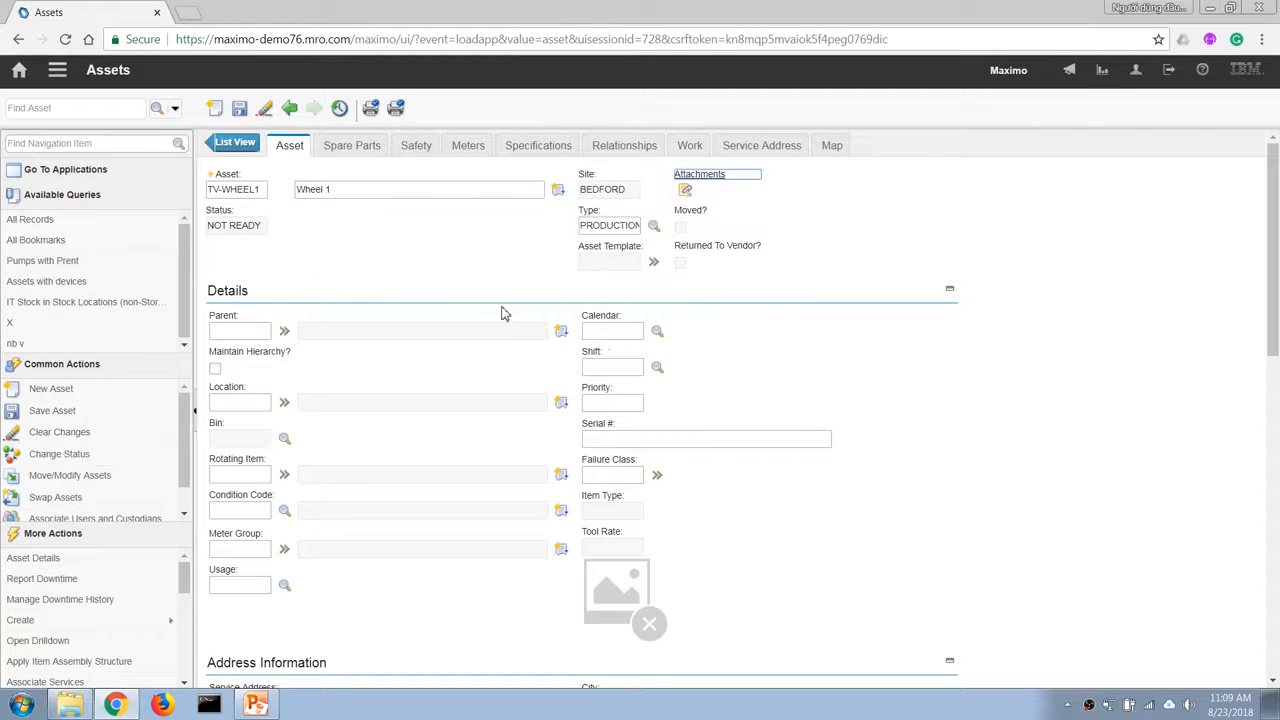
click(255, 334)
text(TV-TRUCK01)
key(Tab)
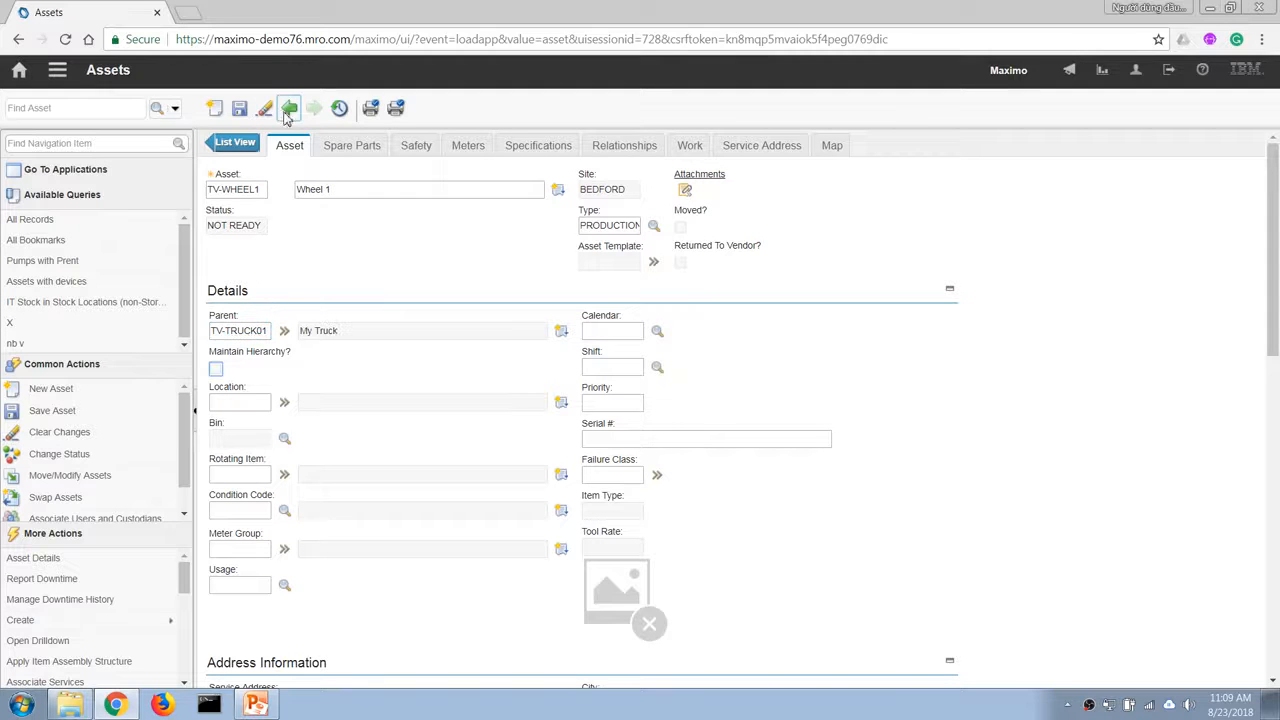
click(239, 108)
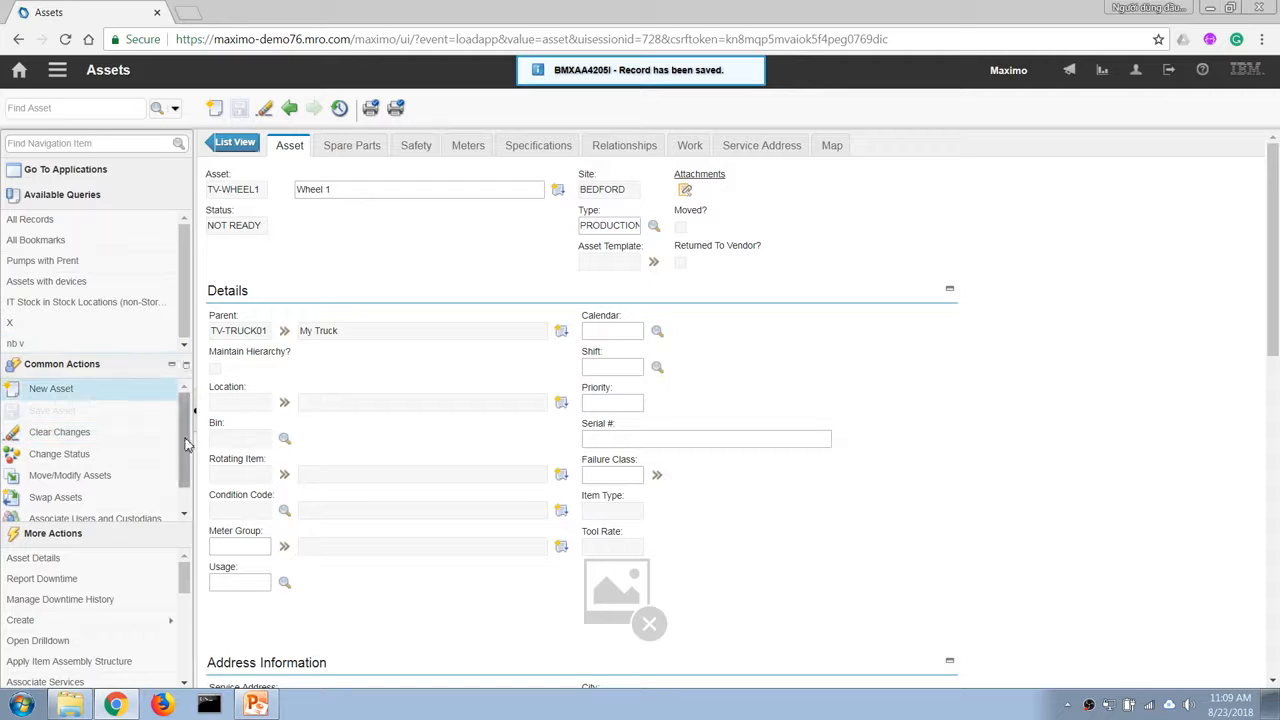
Duplicate the first wheel asset as TV-WHEEL2, set its parent to TV-TRUCK01, and save the record.
drag(185, 582, 186, 648)
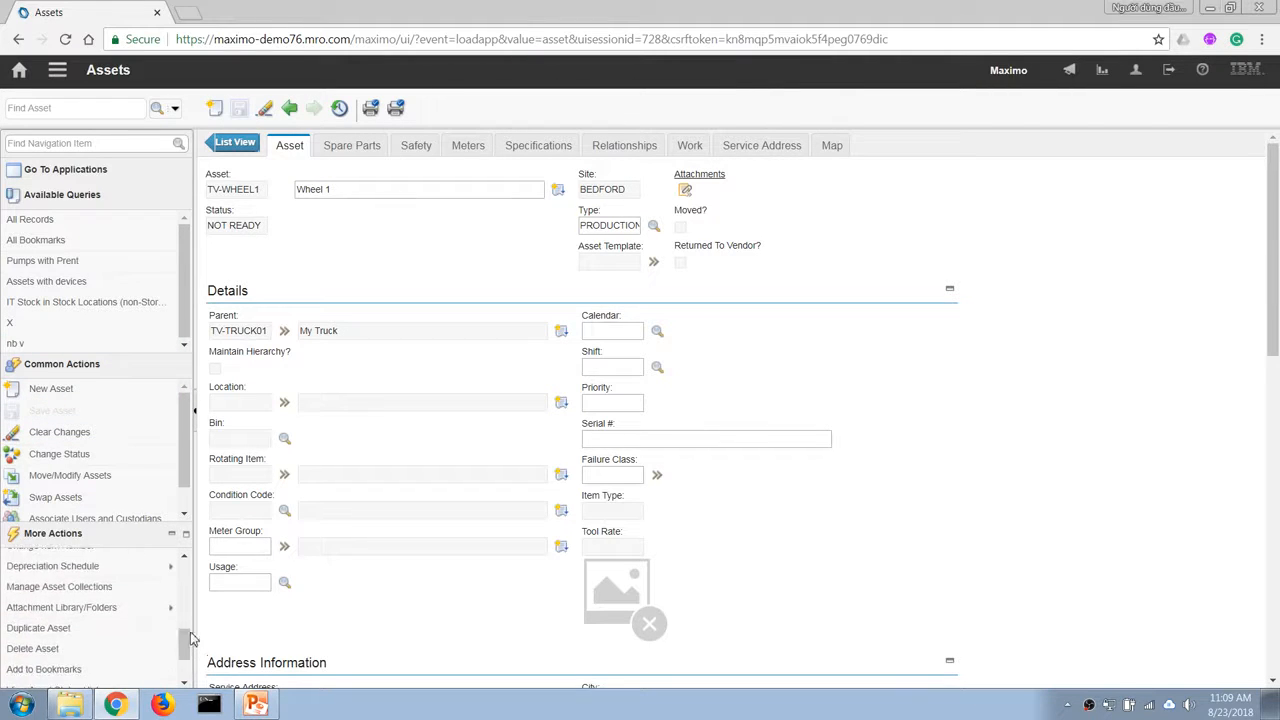
click(136, 628)
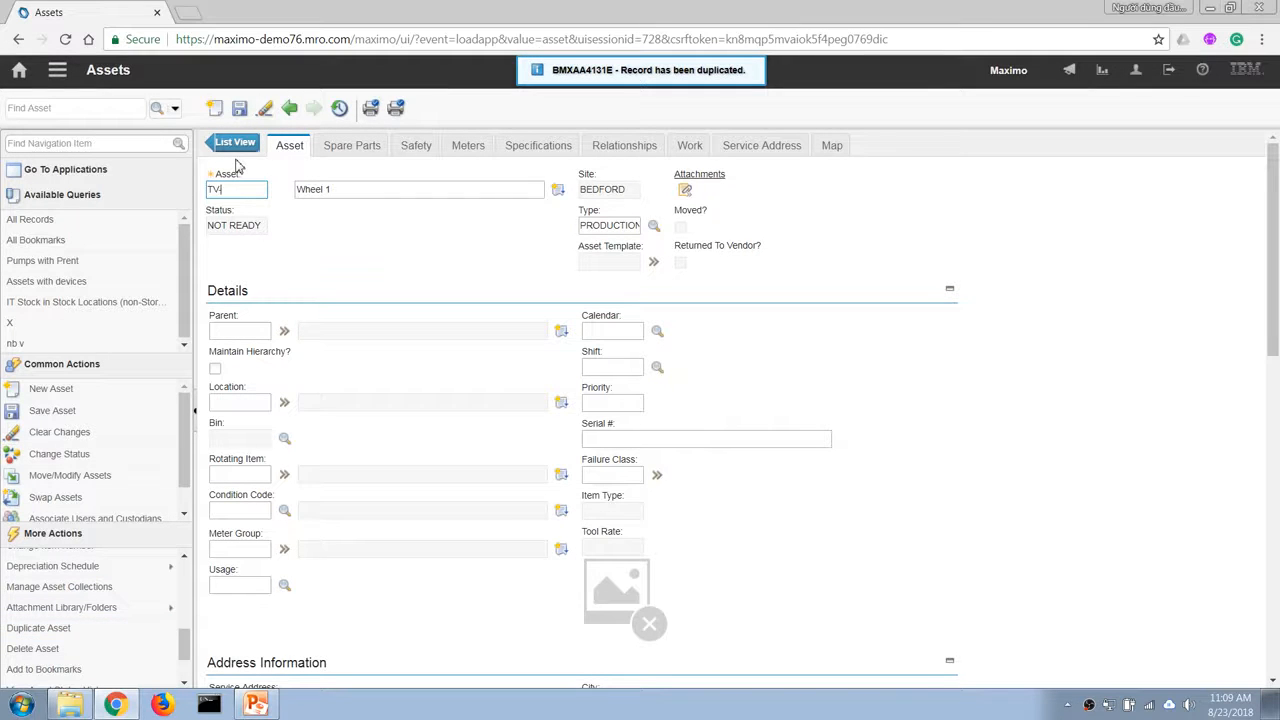
text(TV-Wheel2)
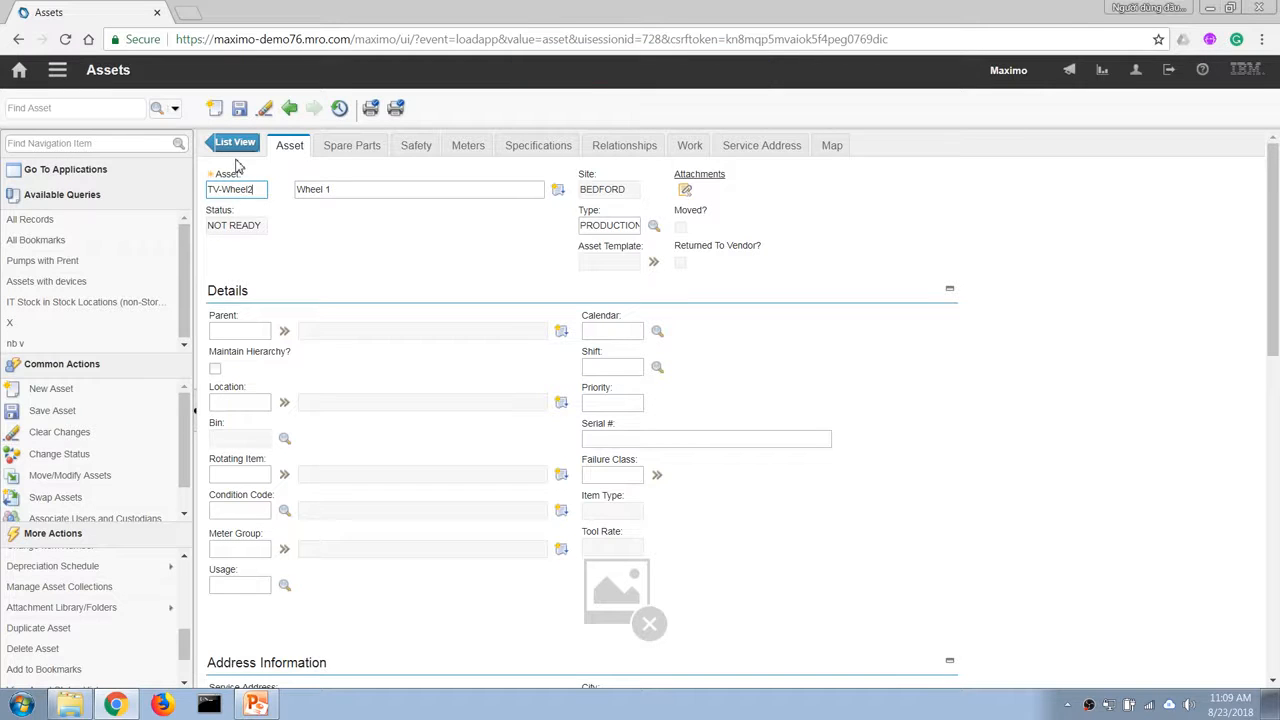
key(Tab)
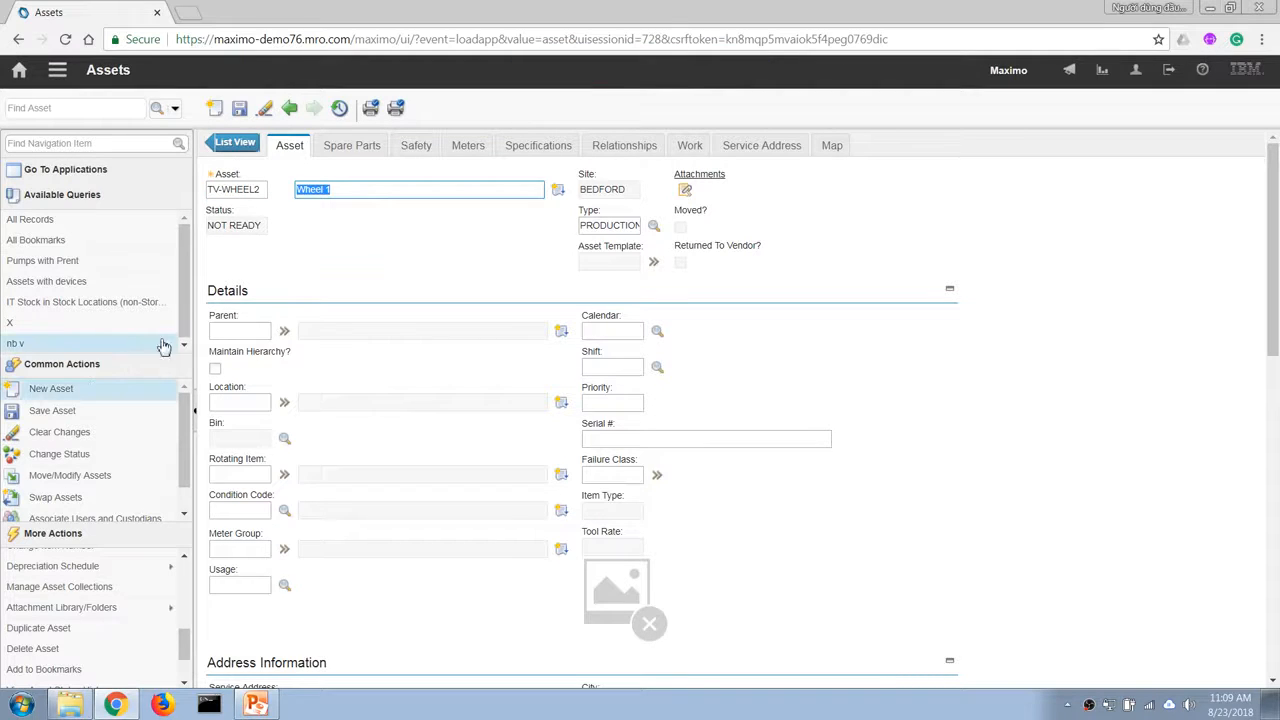
click(251, 332)
text(TV-TRUCK01)
key(Tab)
click(239, 109)
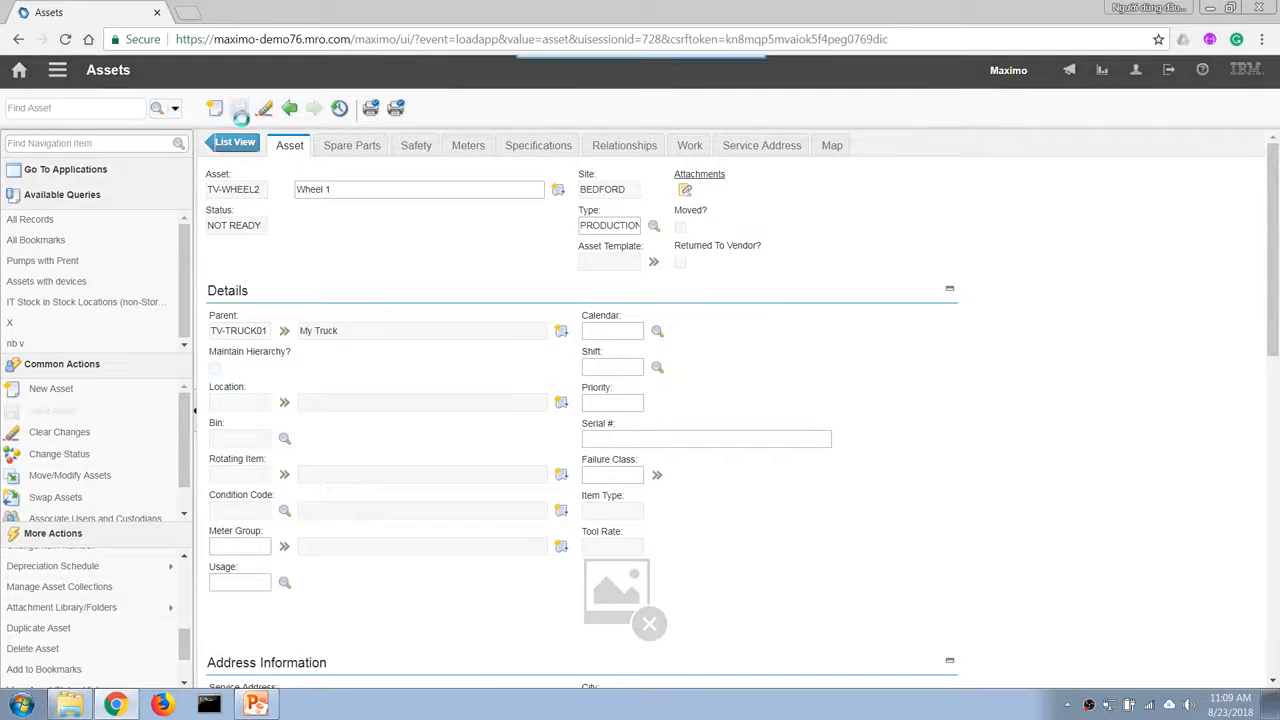
Duplicate the second wheel asset as TV-WHEEL3 with description "Wheel 3" and parent TV-TRUCK01, and save it.
click(60, 629)
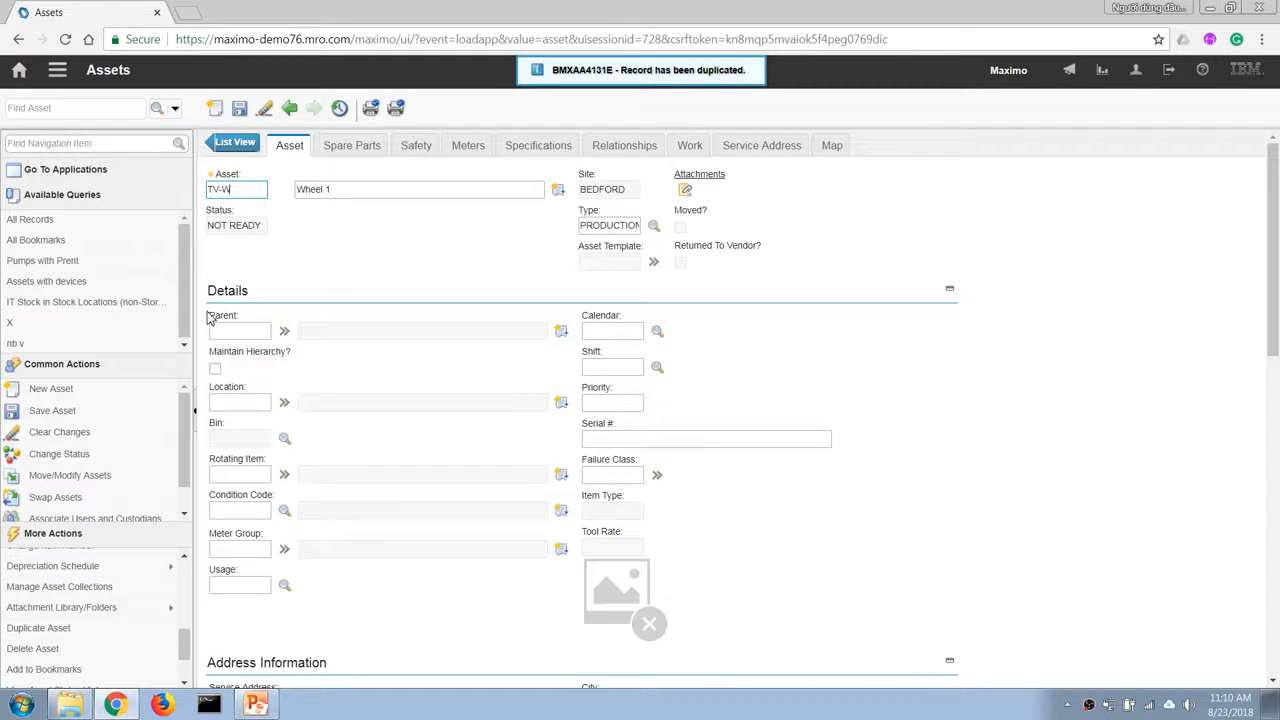
text(TV-Wheel3)
key(Tab)
key(Right)
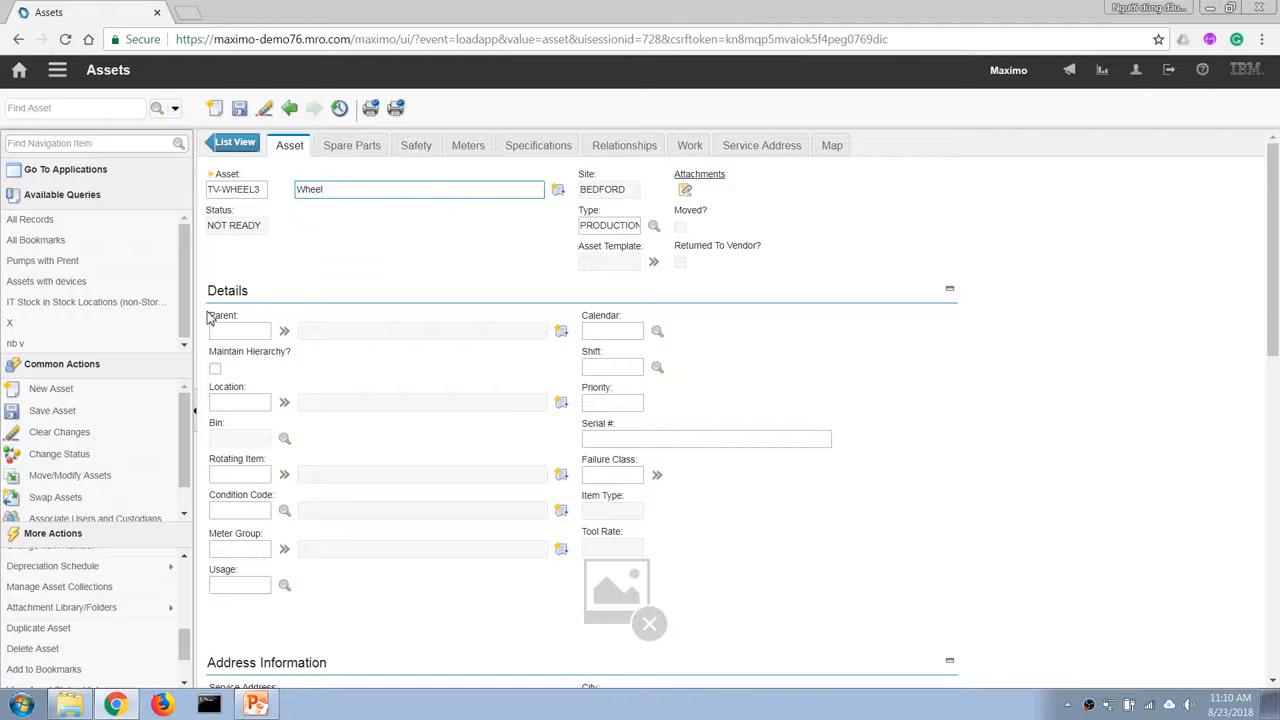
text(3)
key(Tab)
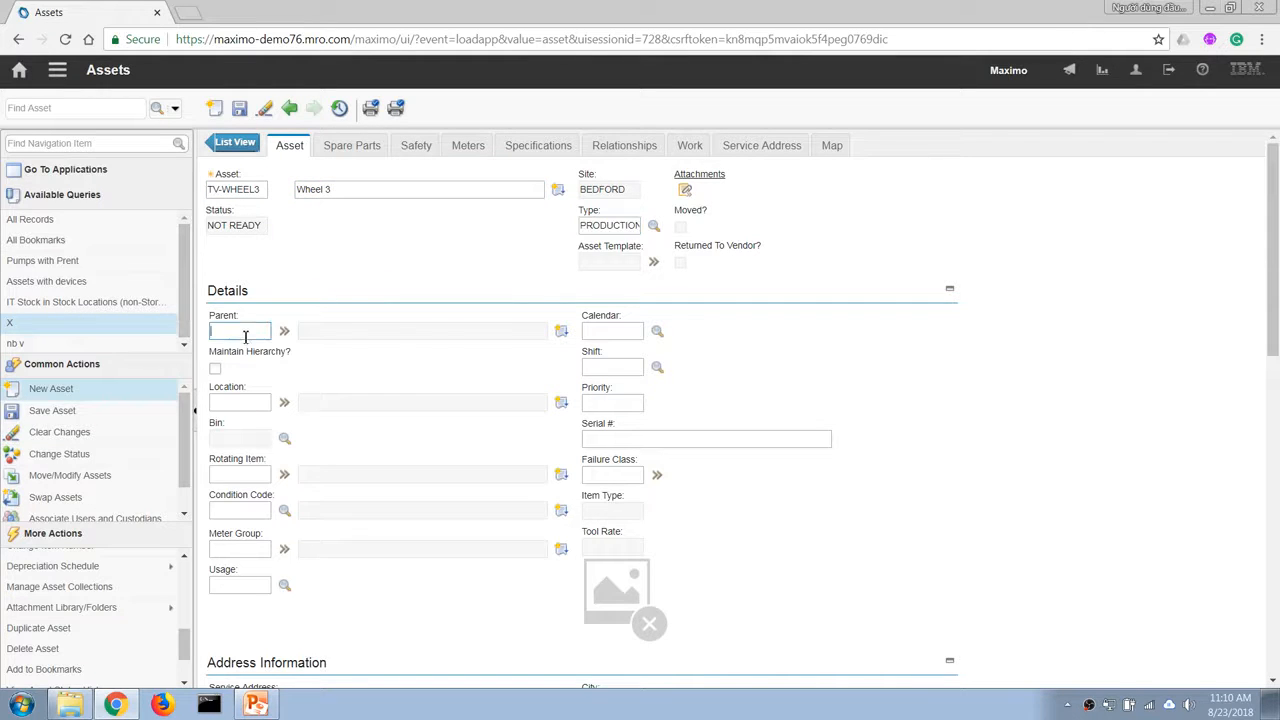
click(245, 331)
text(TV-TRUCK01)
key(Tab)
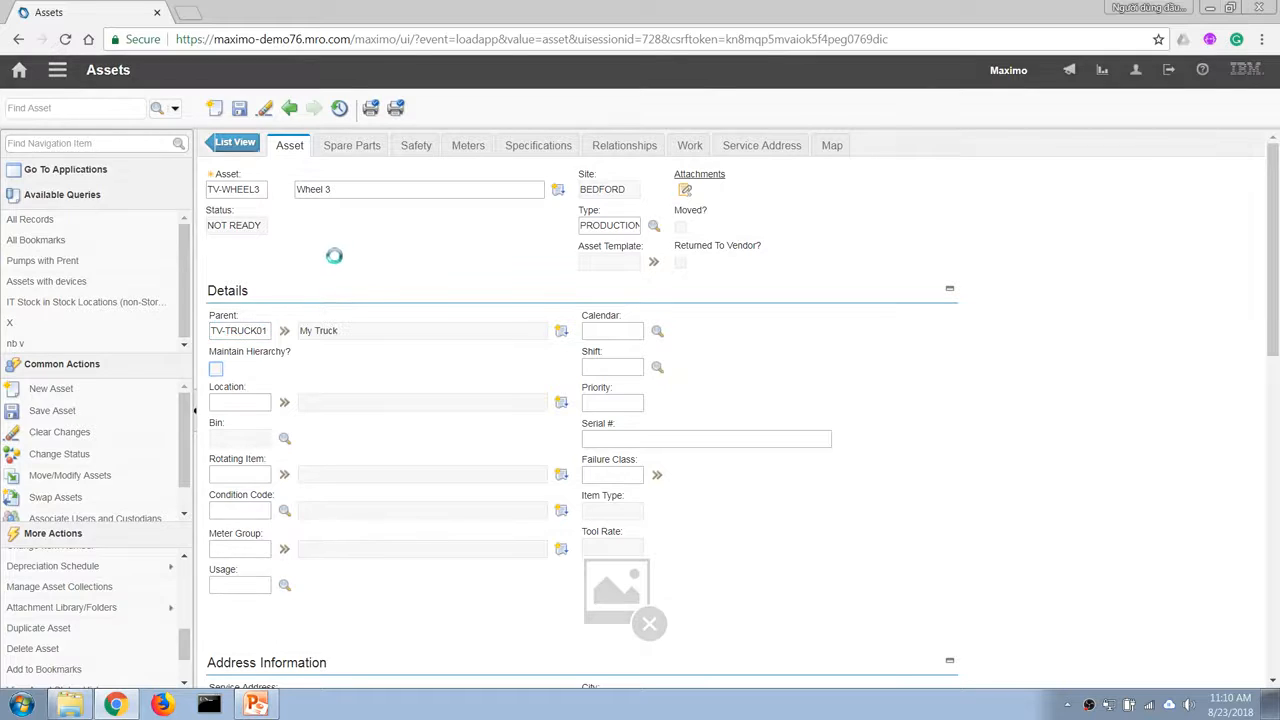
Duplicate the third wheel asset as TV-WHEEL4 with description "Wheel 4" and parent TV-TRUCK01, and save it.
click(57, 628)
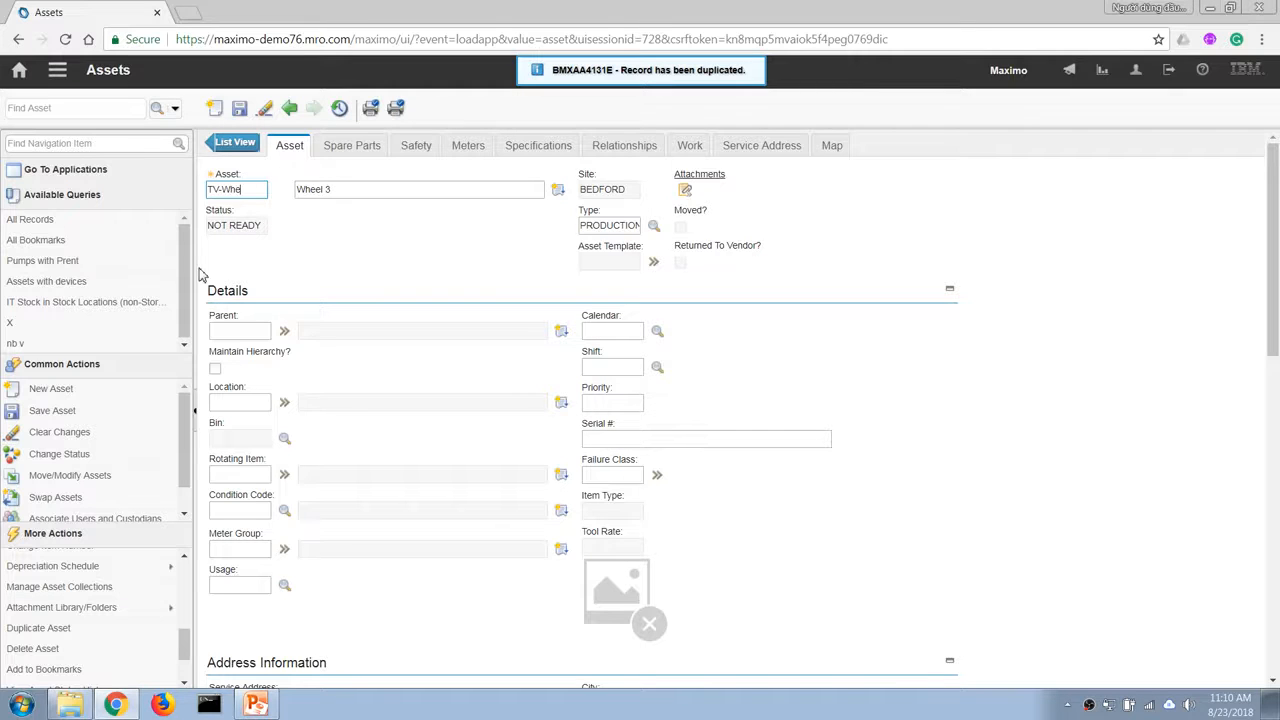
text(TV-Wheel4)
key(Tab)
text(Wheel 4)
key(Tab)
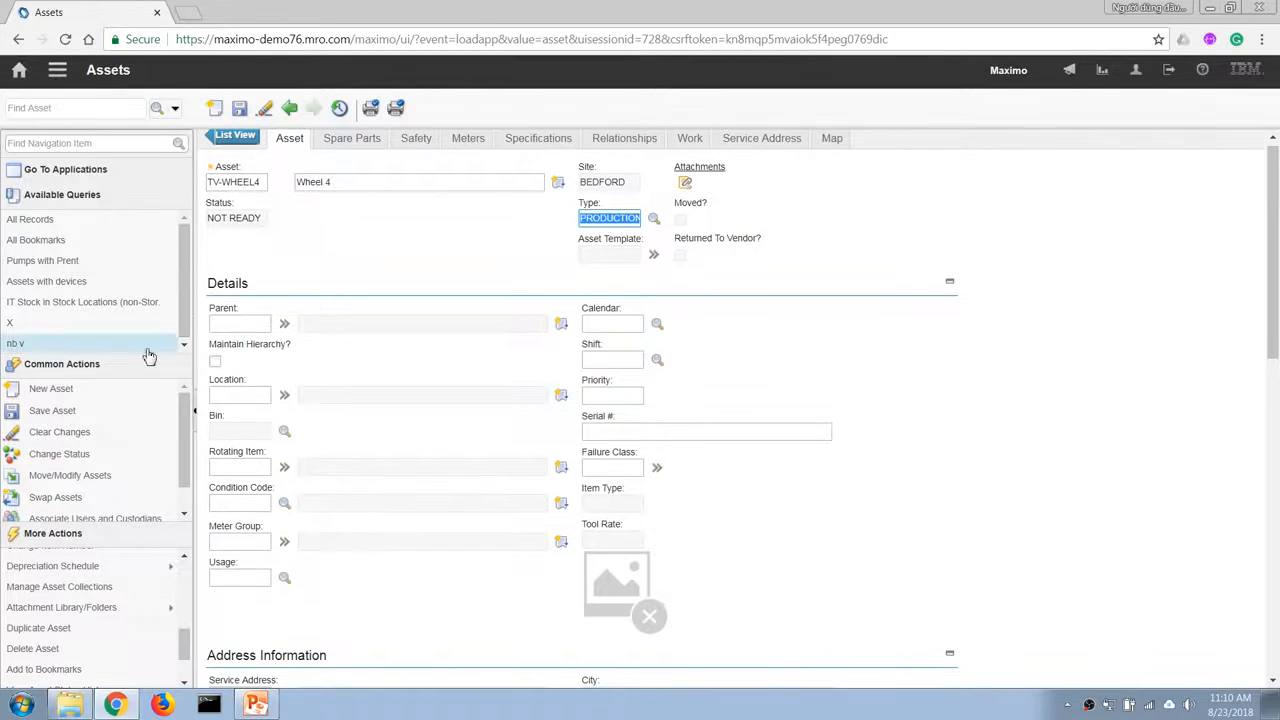
click(256, 328)
text(TV-TRUCK01)
key(Tab)
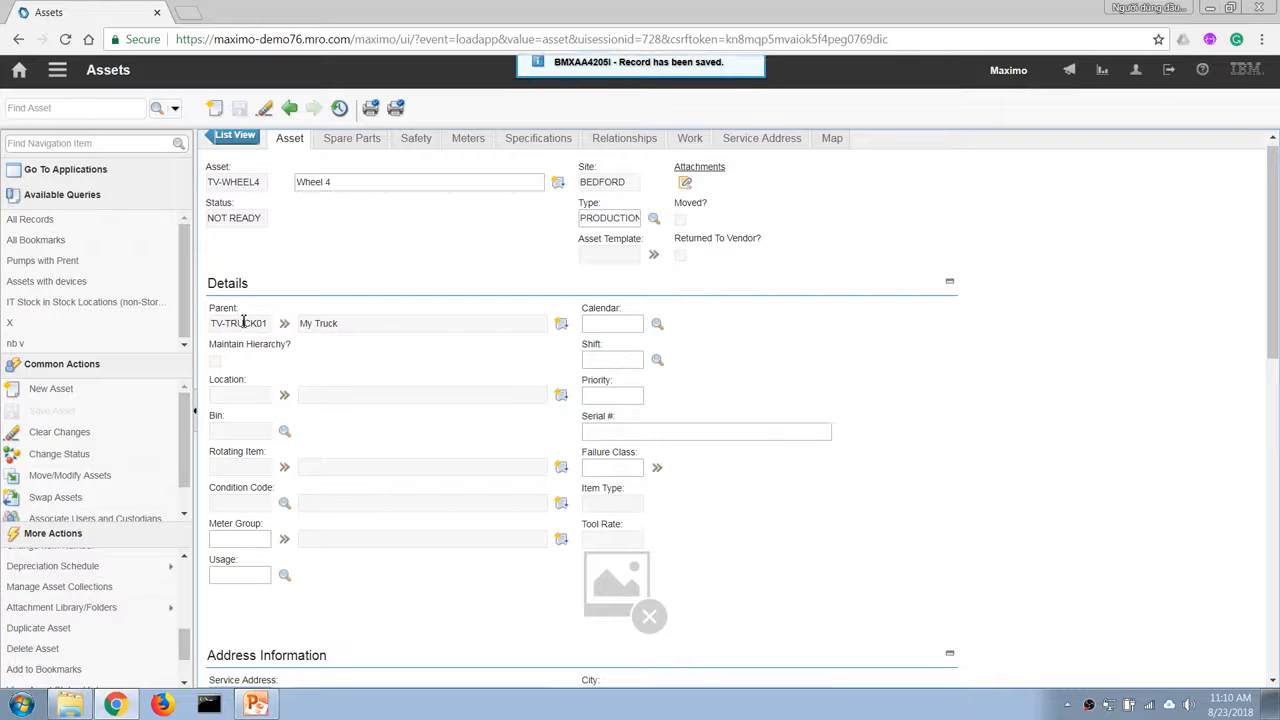
Go from the fourth wheel to its parent asset TV-TRUCK01 and show the truck's subassemblies and spare parts.
click(284, 323)
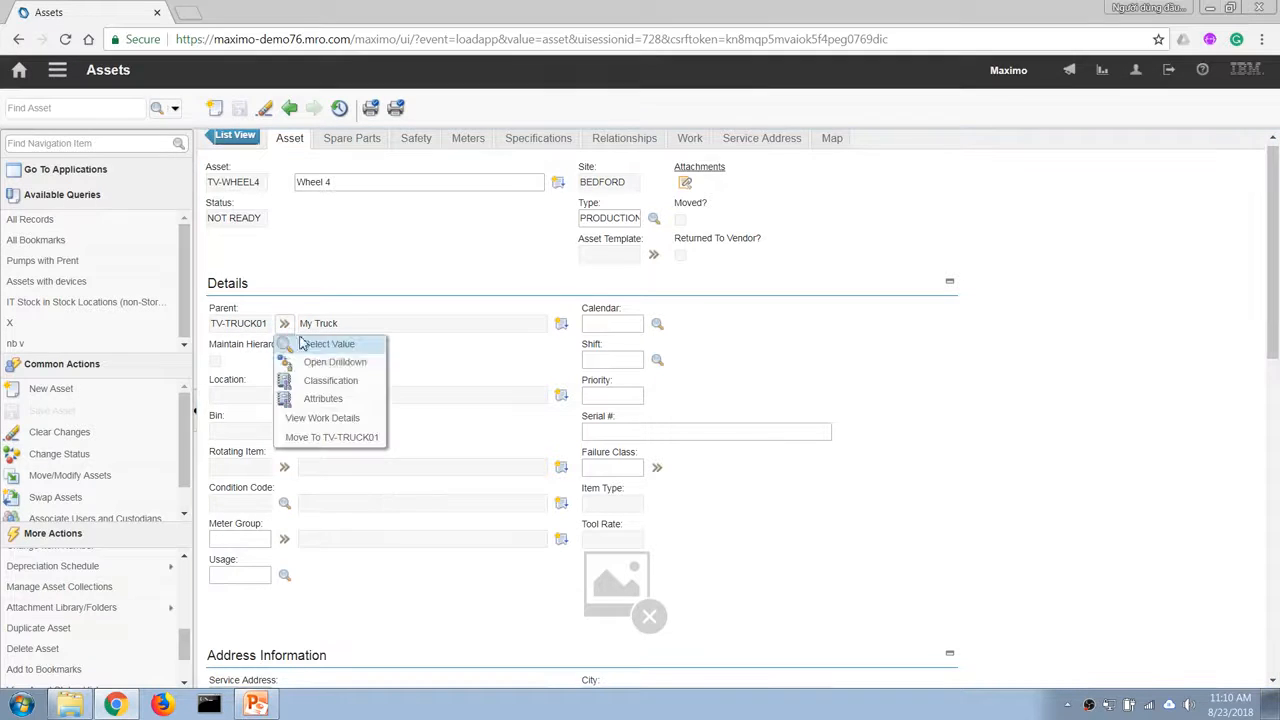
click(327, 439)
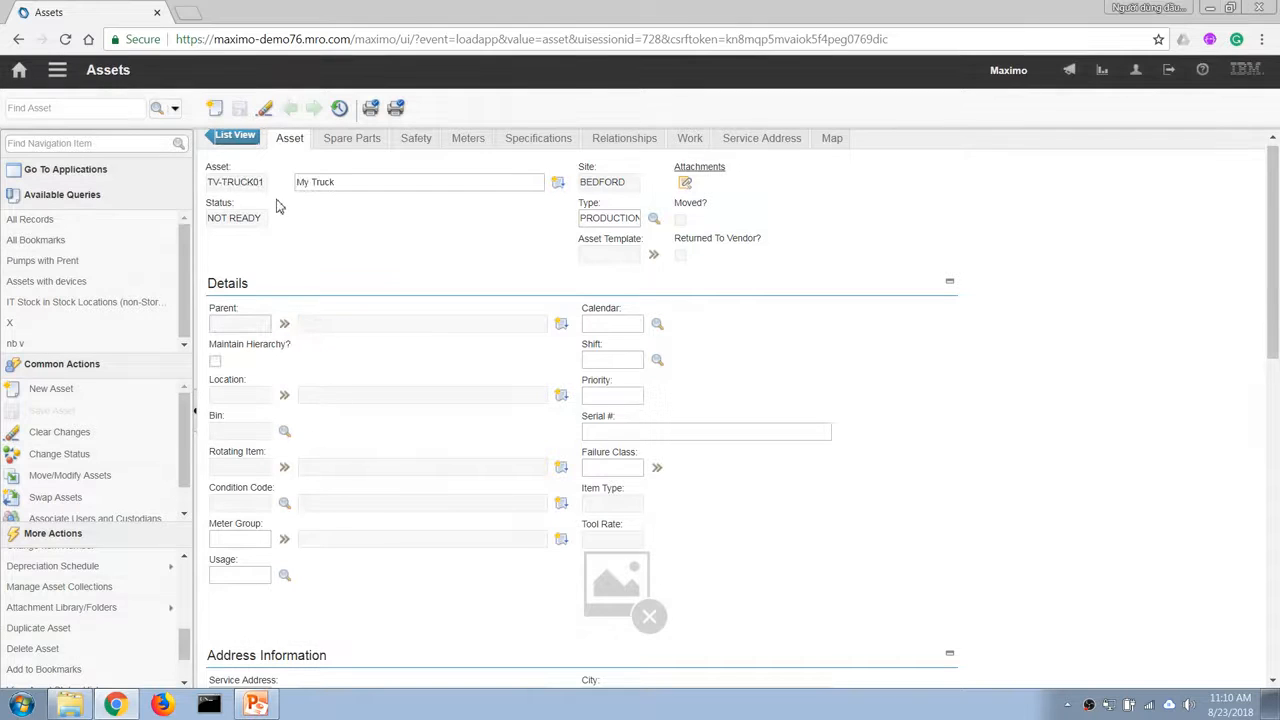
click(349, 142)
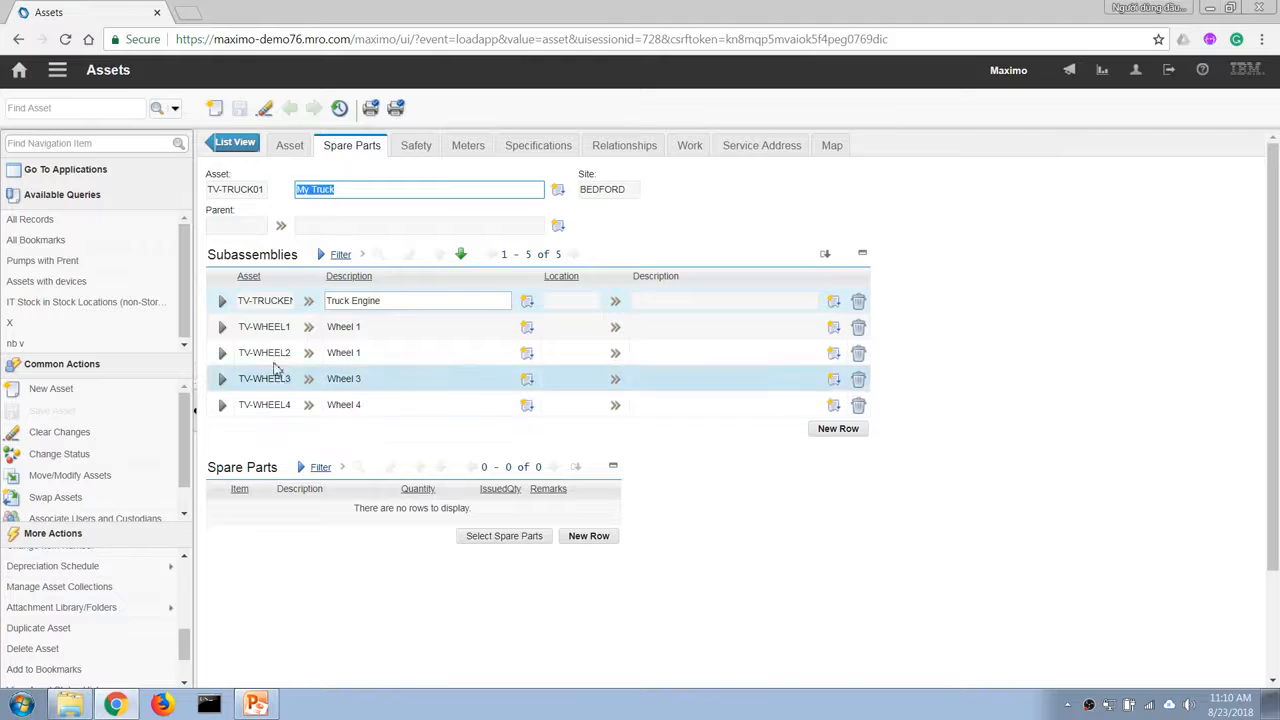
Examine the truck's asset hierarchy in the Drilldown, close it, and switch to the components slide in PowerPoint.
drag(183, 645, 181, 590)
click(100, 591)
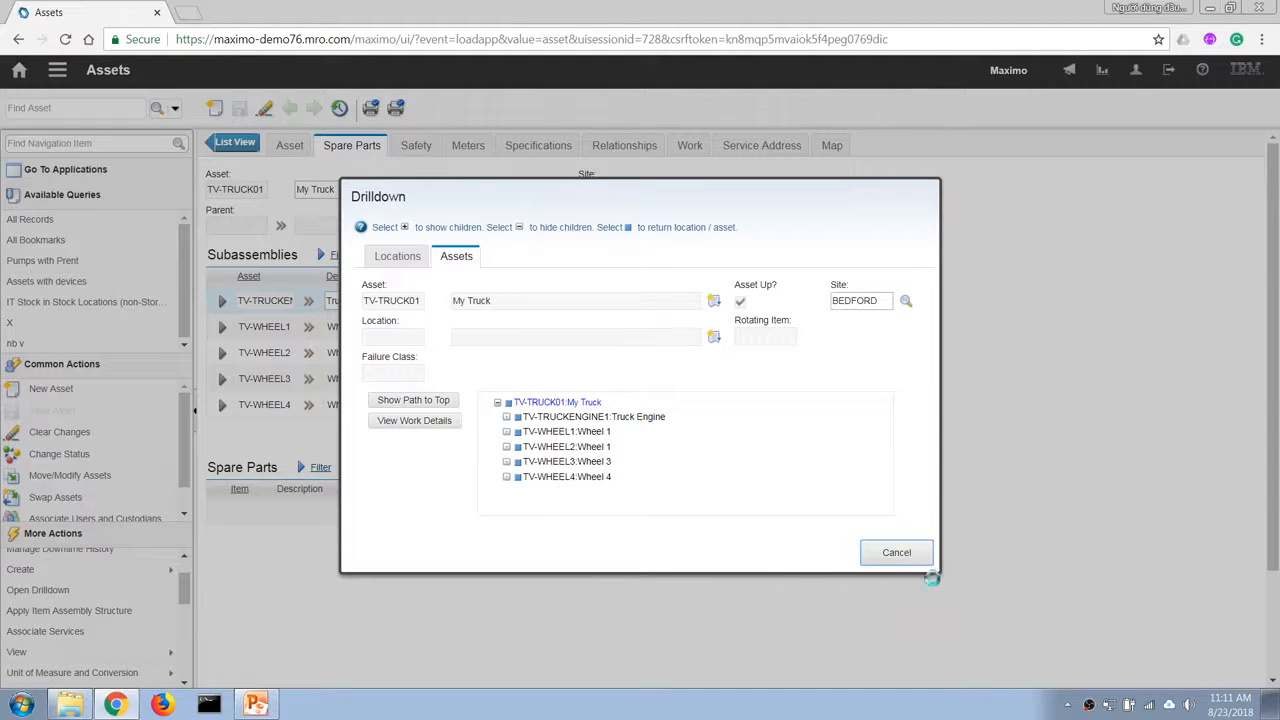
click(901, 555)
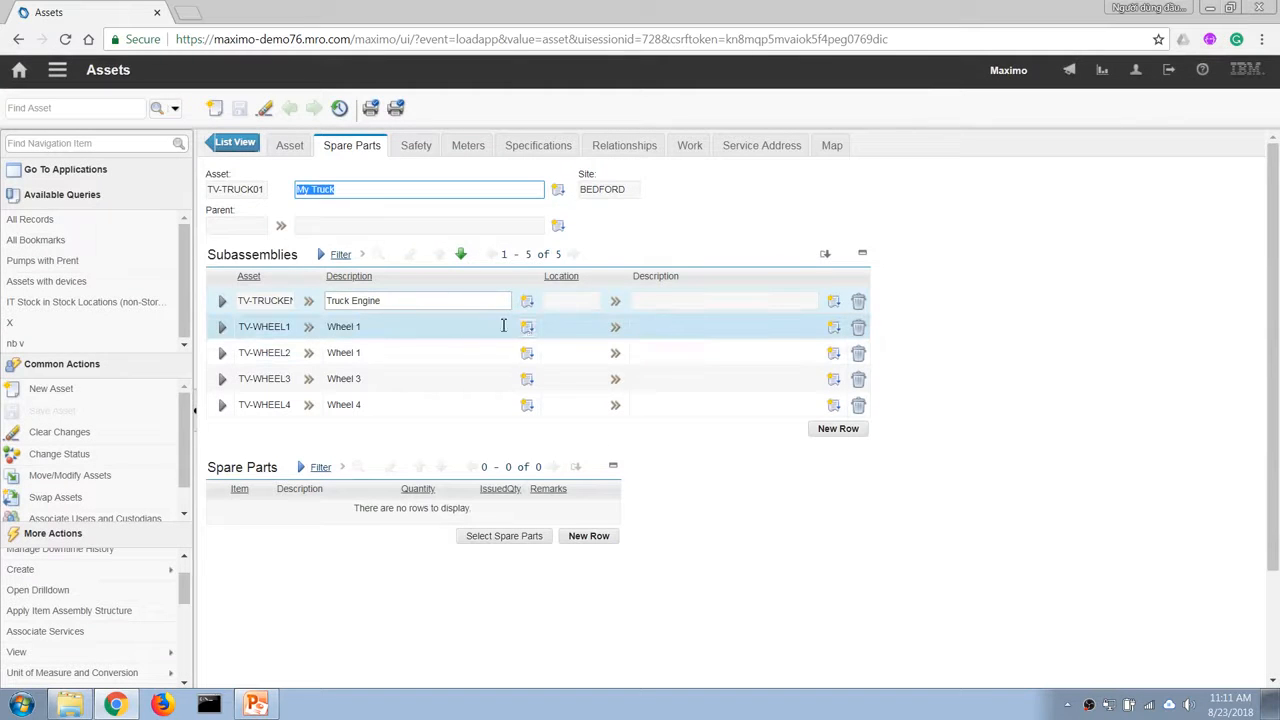
key(alt+Tab)
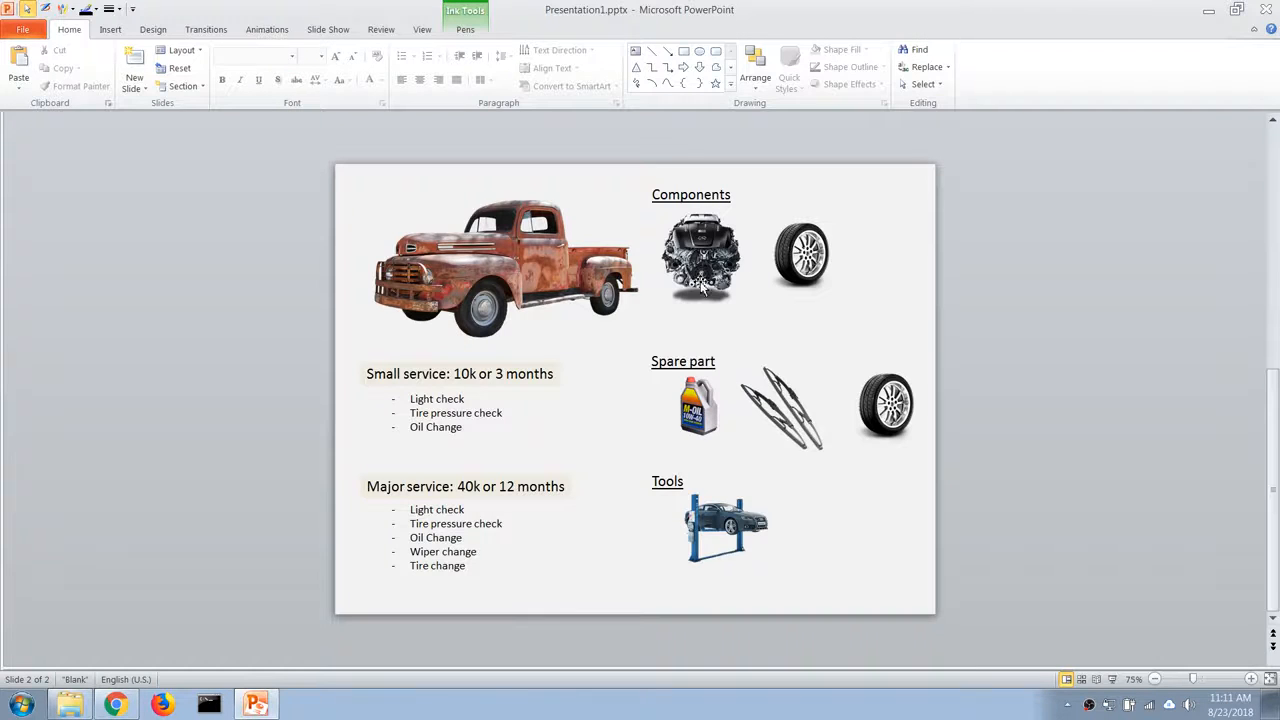